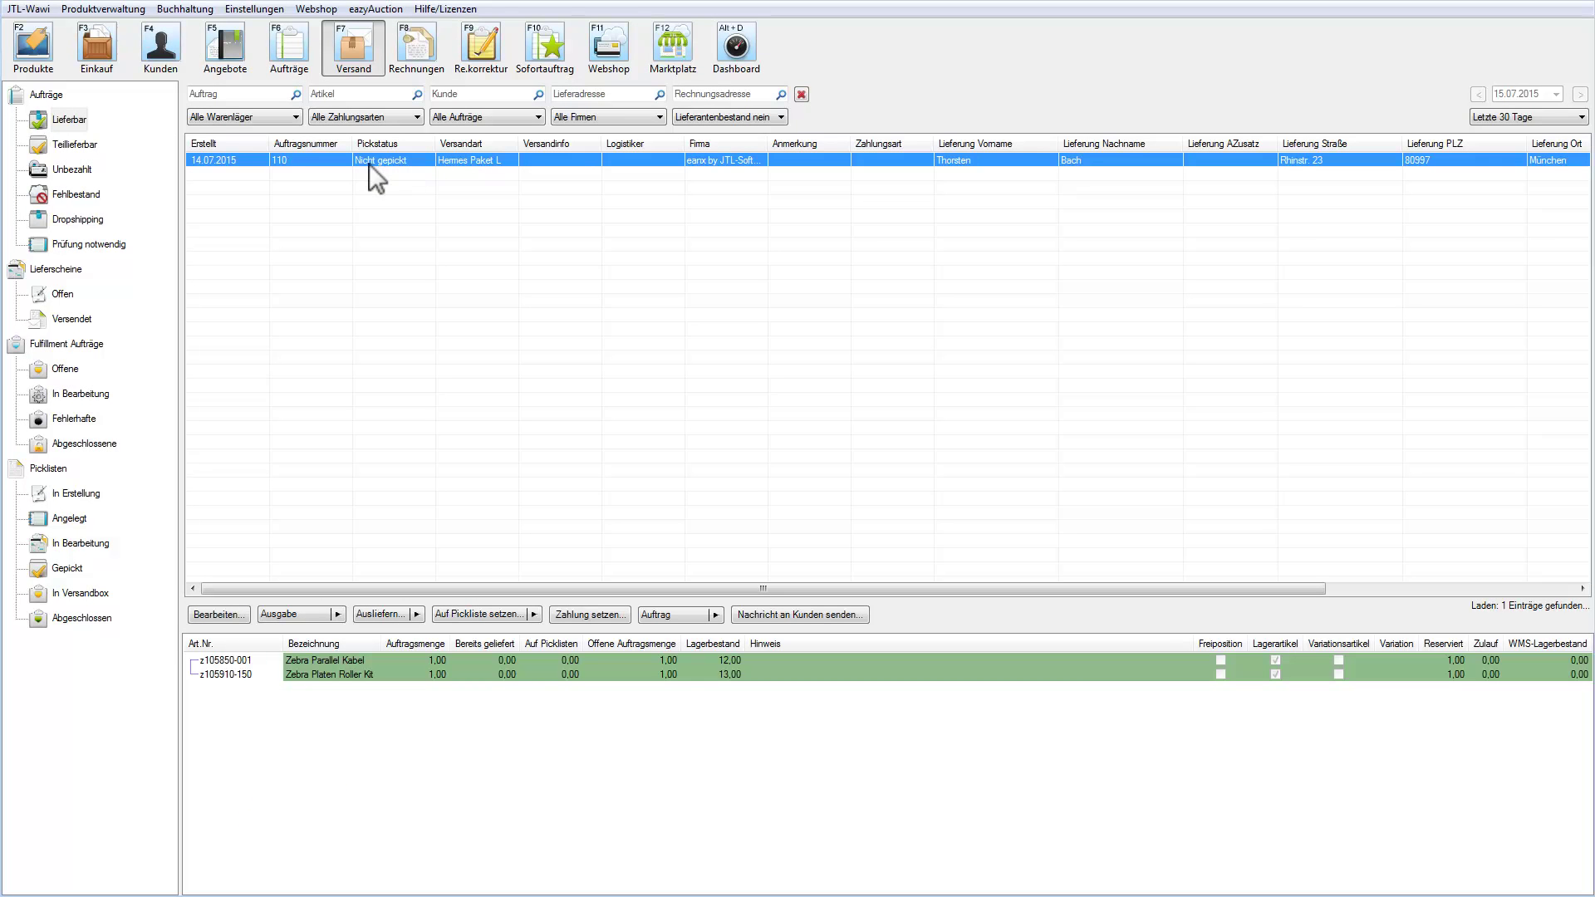
Open the selected deliverable order, review its customer data and positions, and close it without changes
click(228, 619)
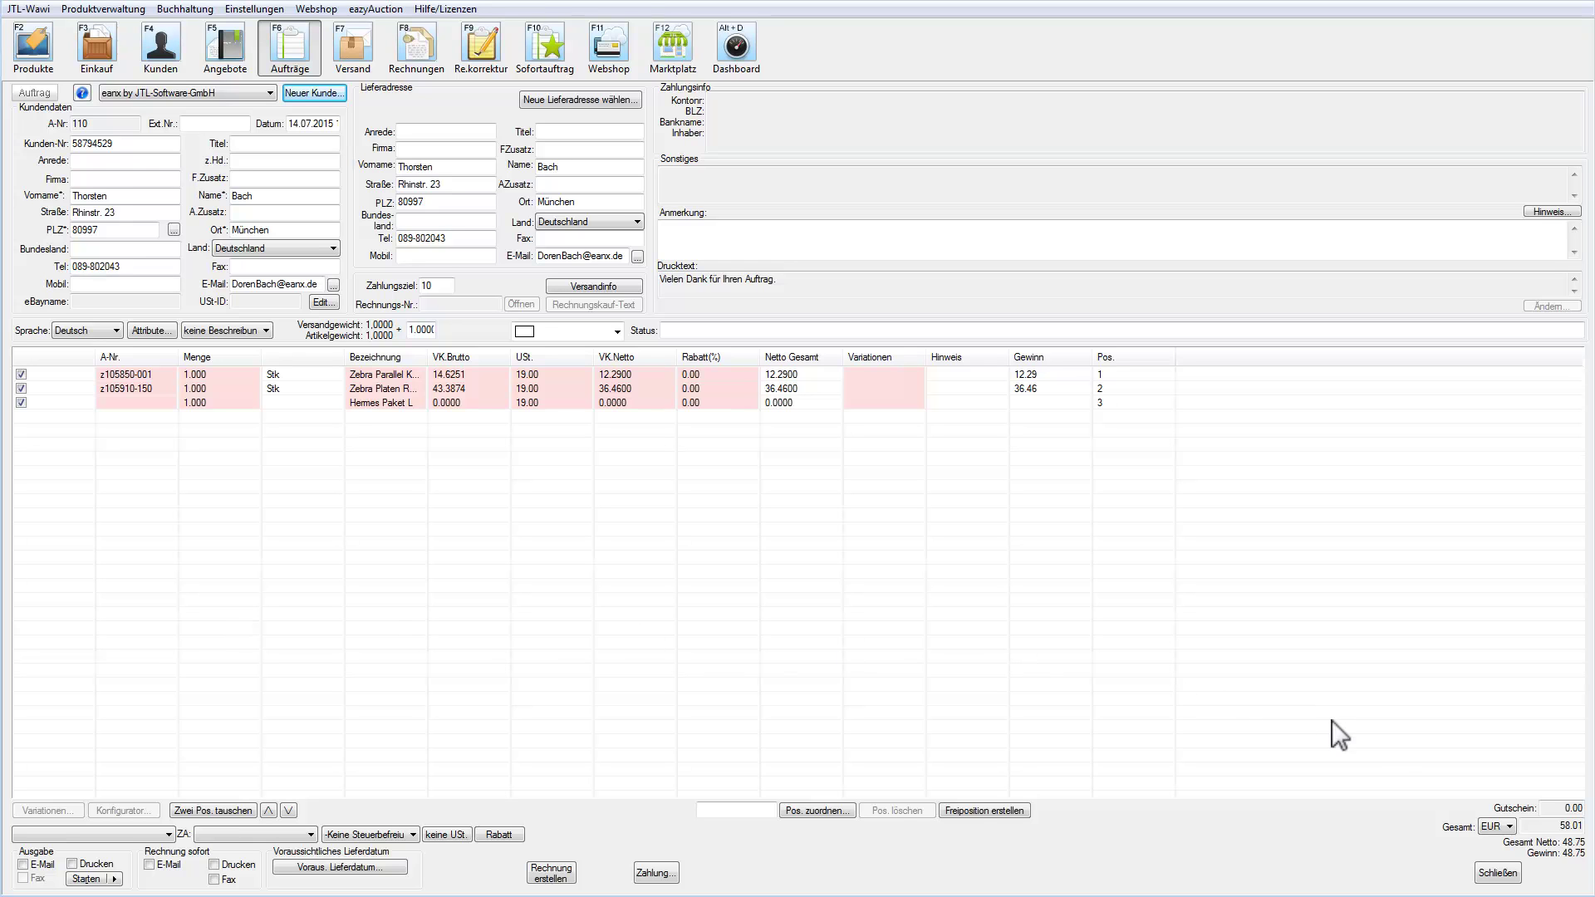
click(1502, 873)
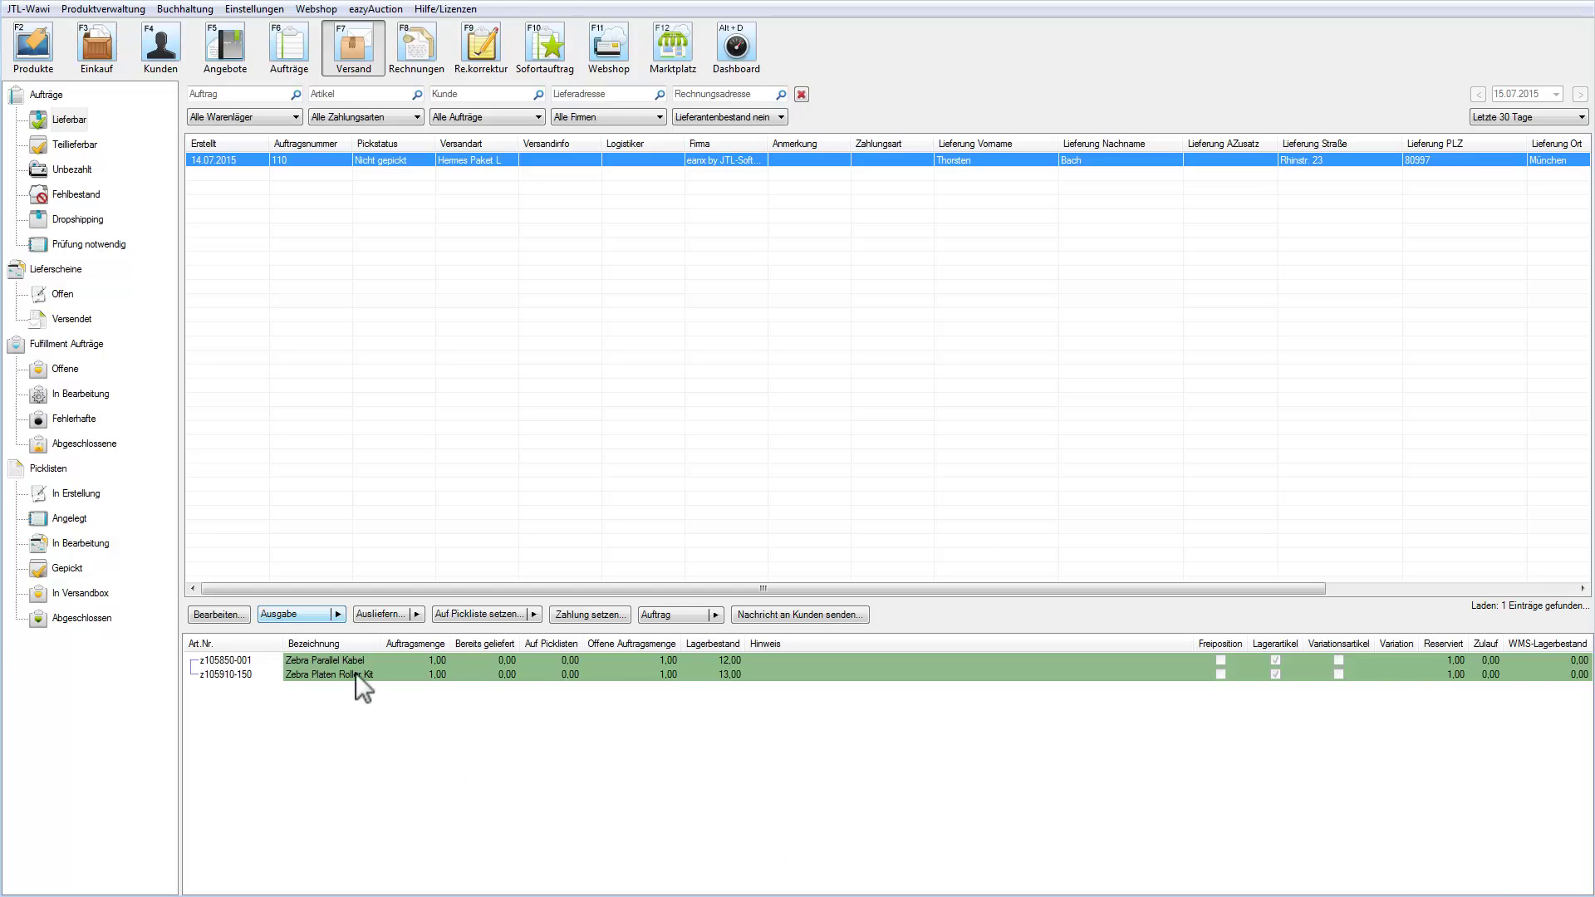
Examine the output, pick list and order action options available for the selected deliverable order
click(338, 614)
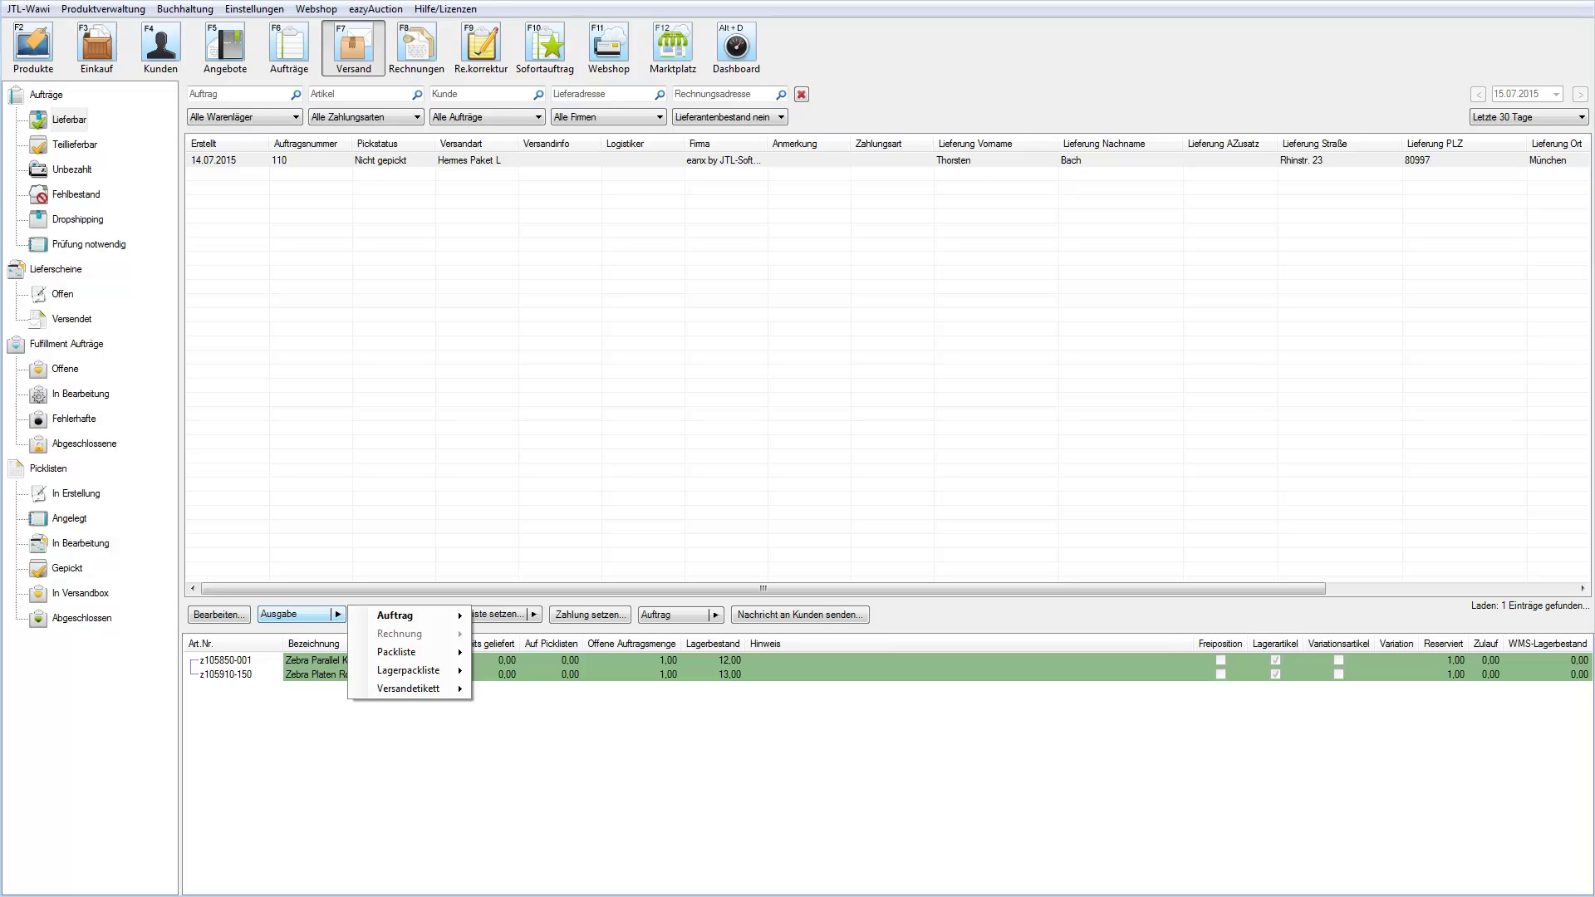
click(338, 615)
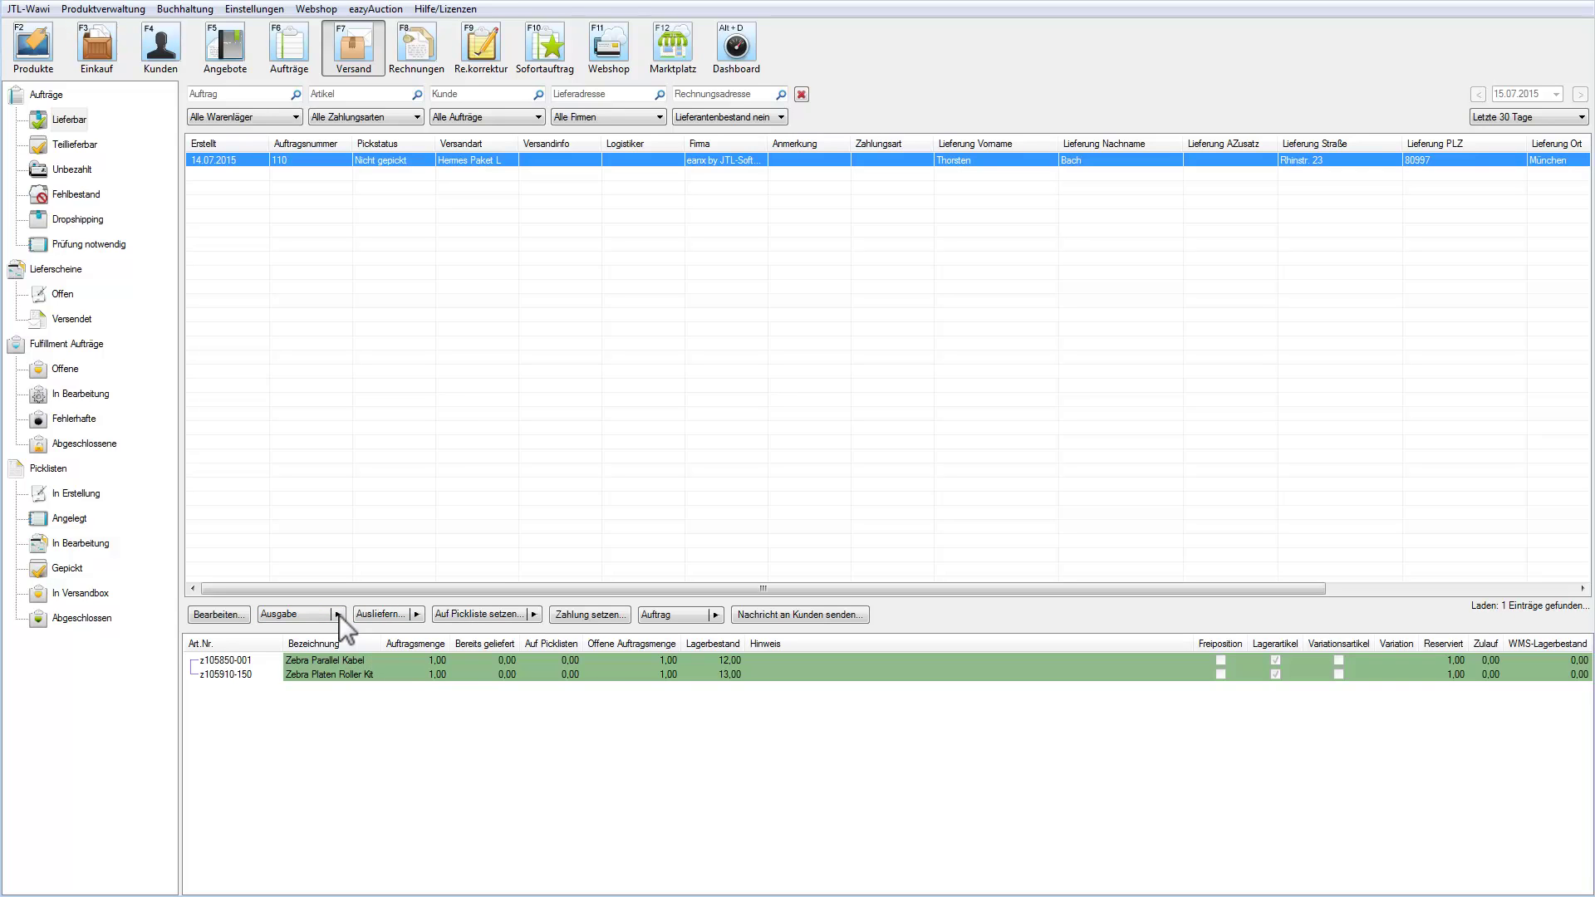
click(535, 615)
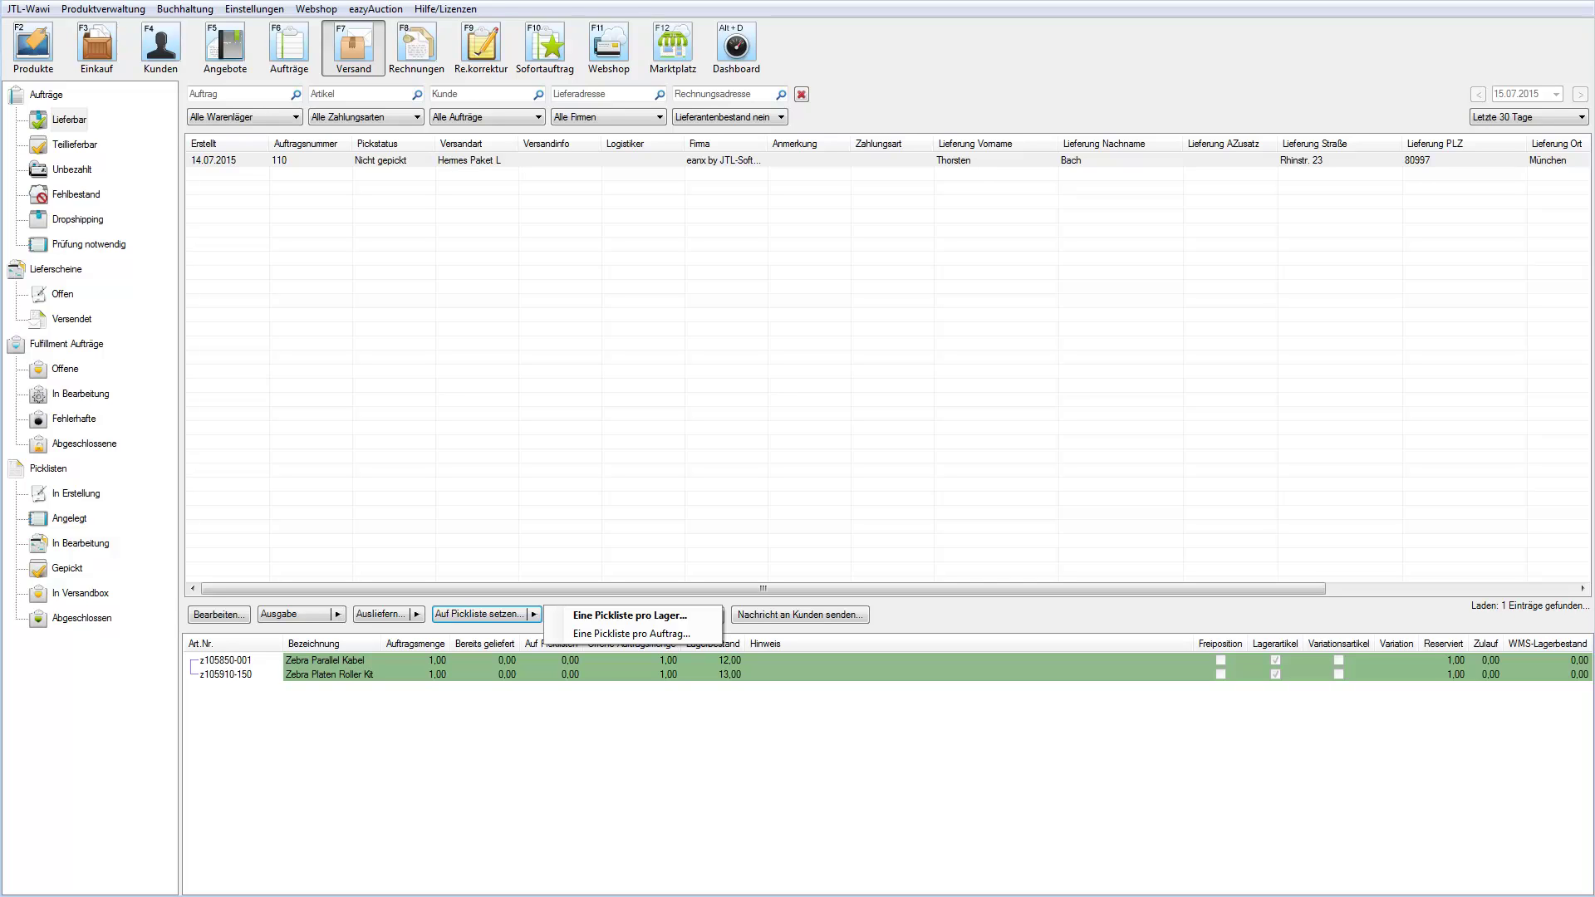
click(536, 615)
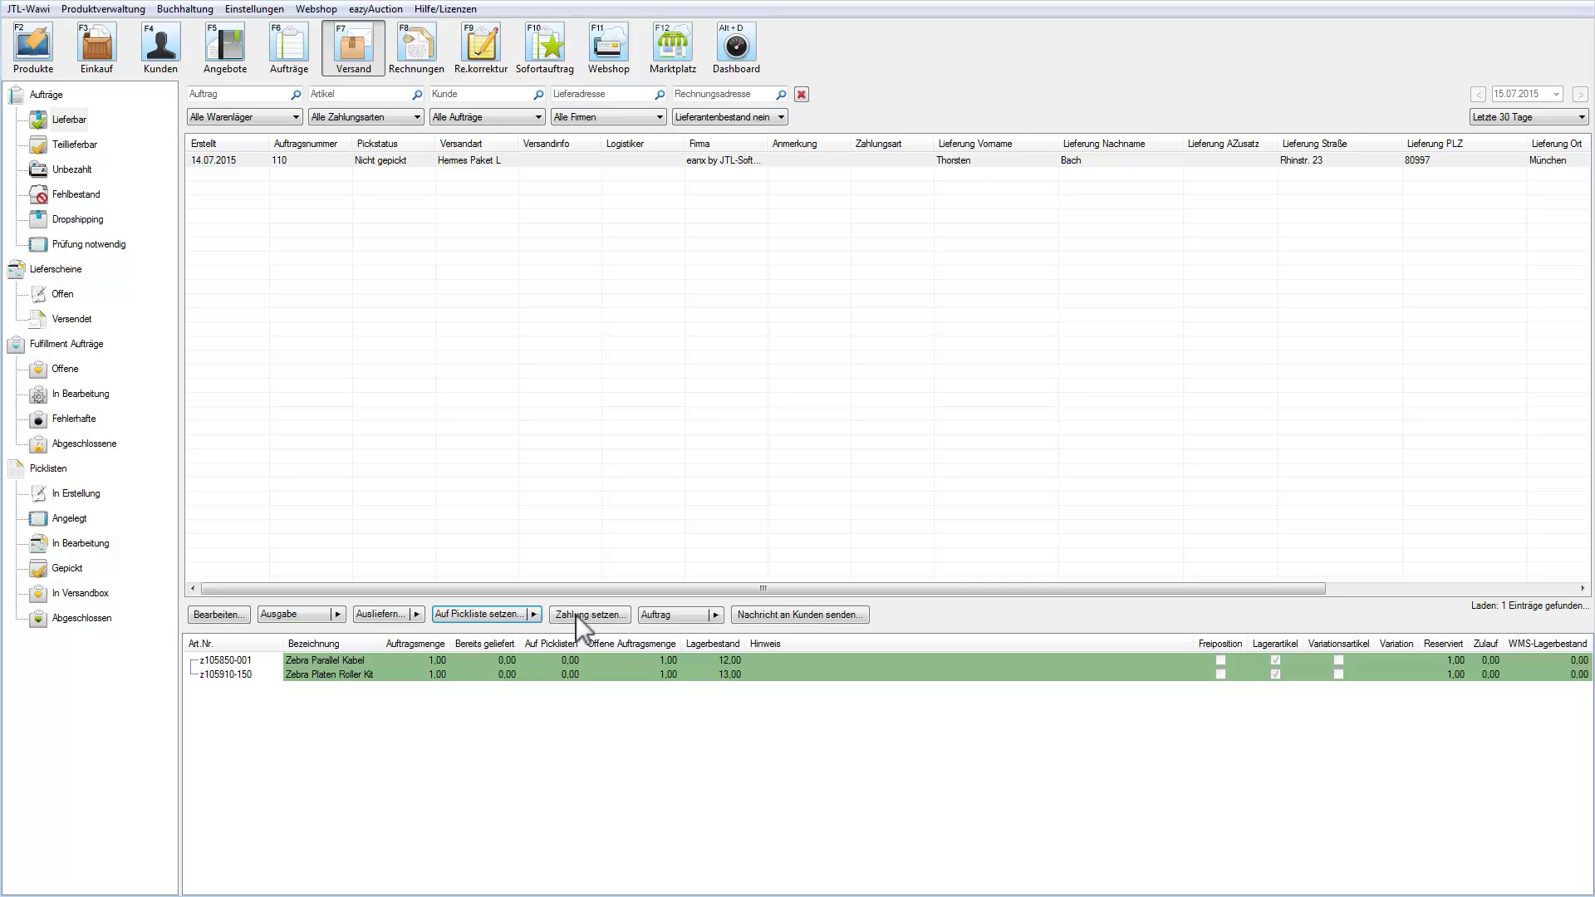
click(714, 616)
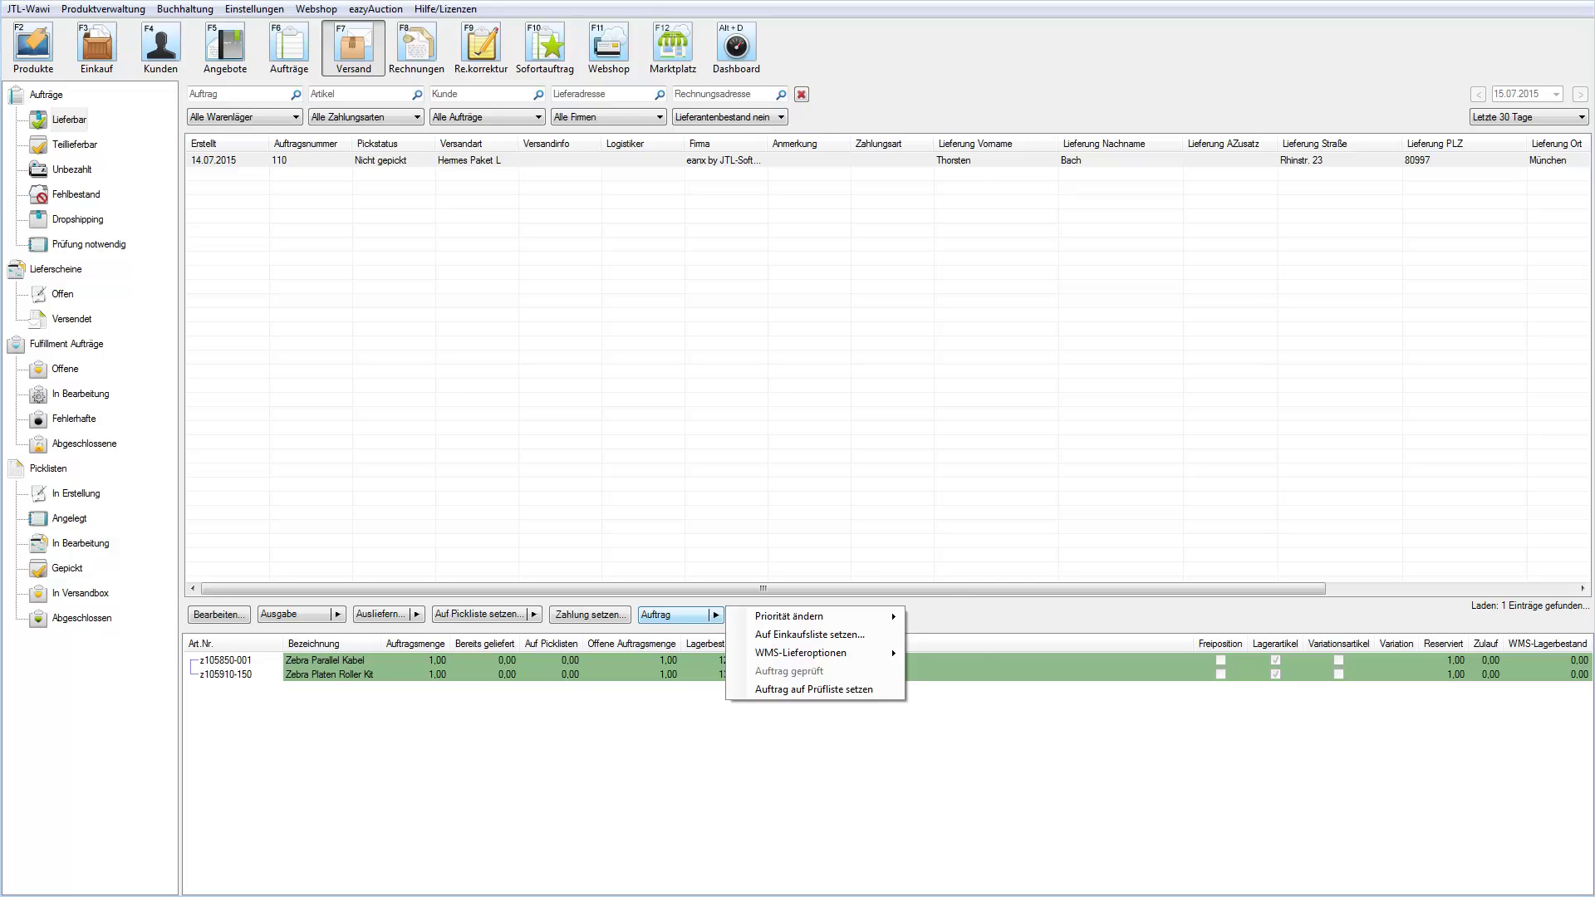
click(715, 615)
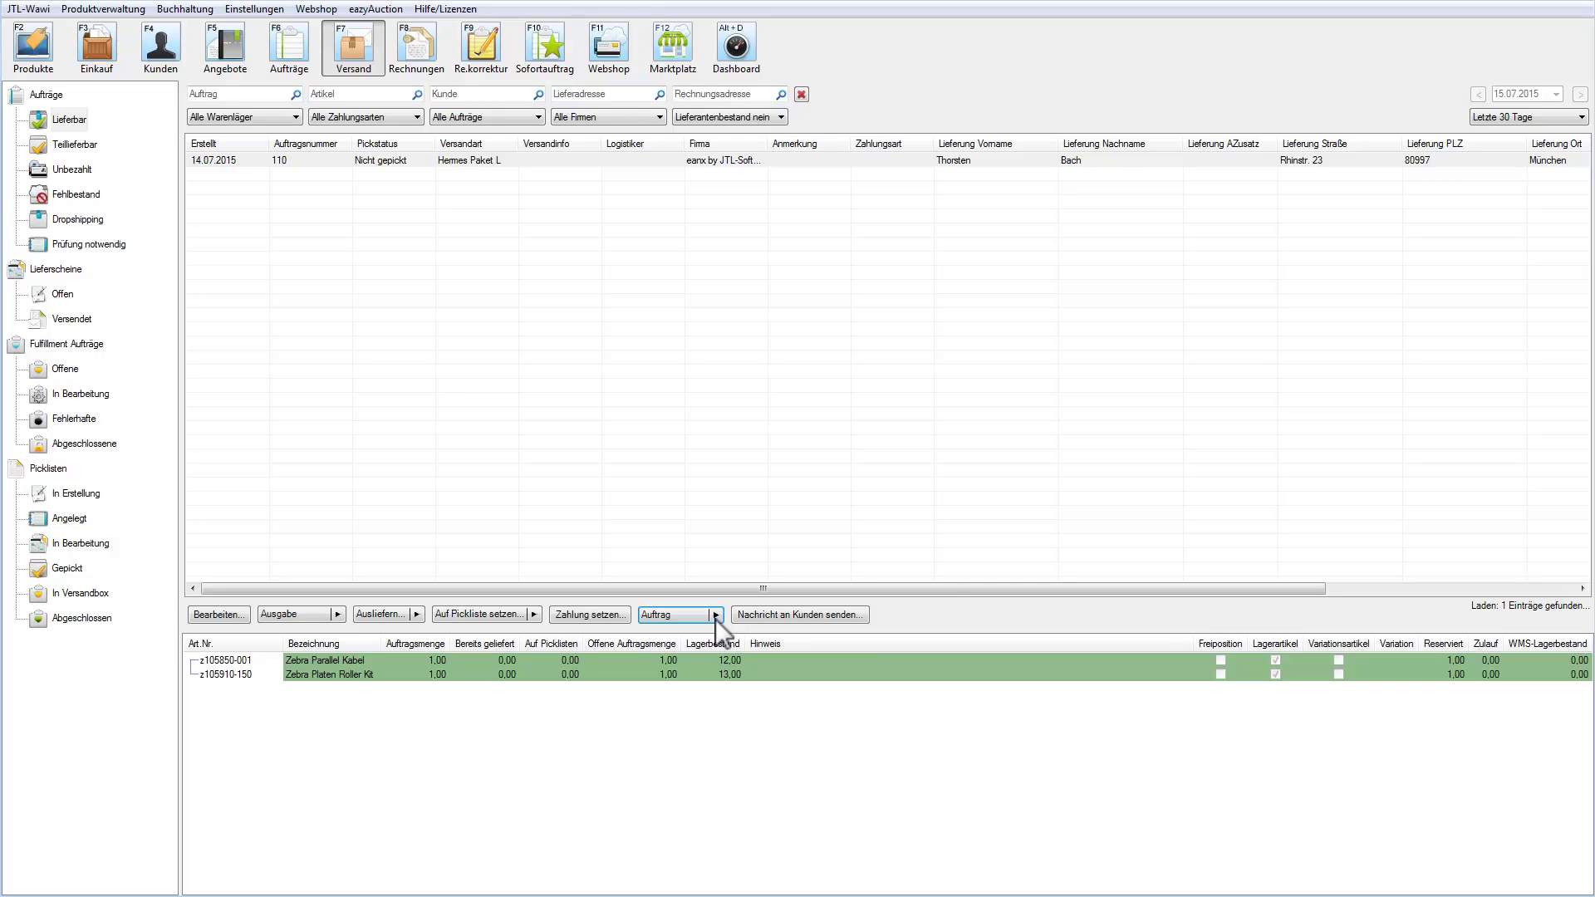
Start delivering the selected order and check the Zebra Parallel Kabel position, the packages and the partial delivery choices
click(387, 615)
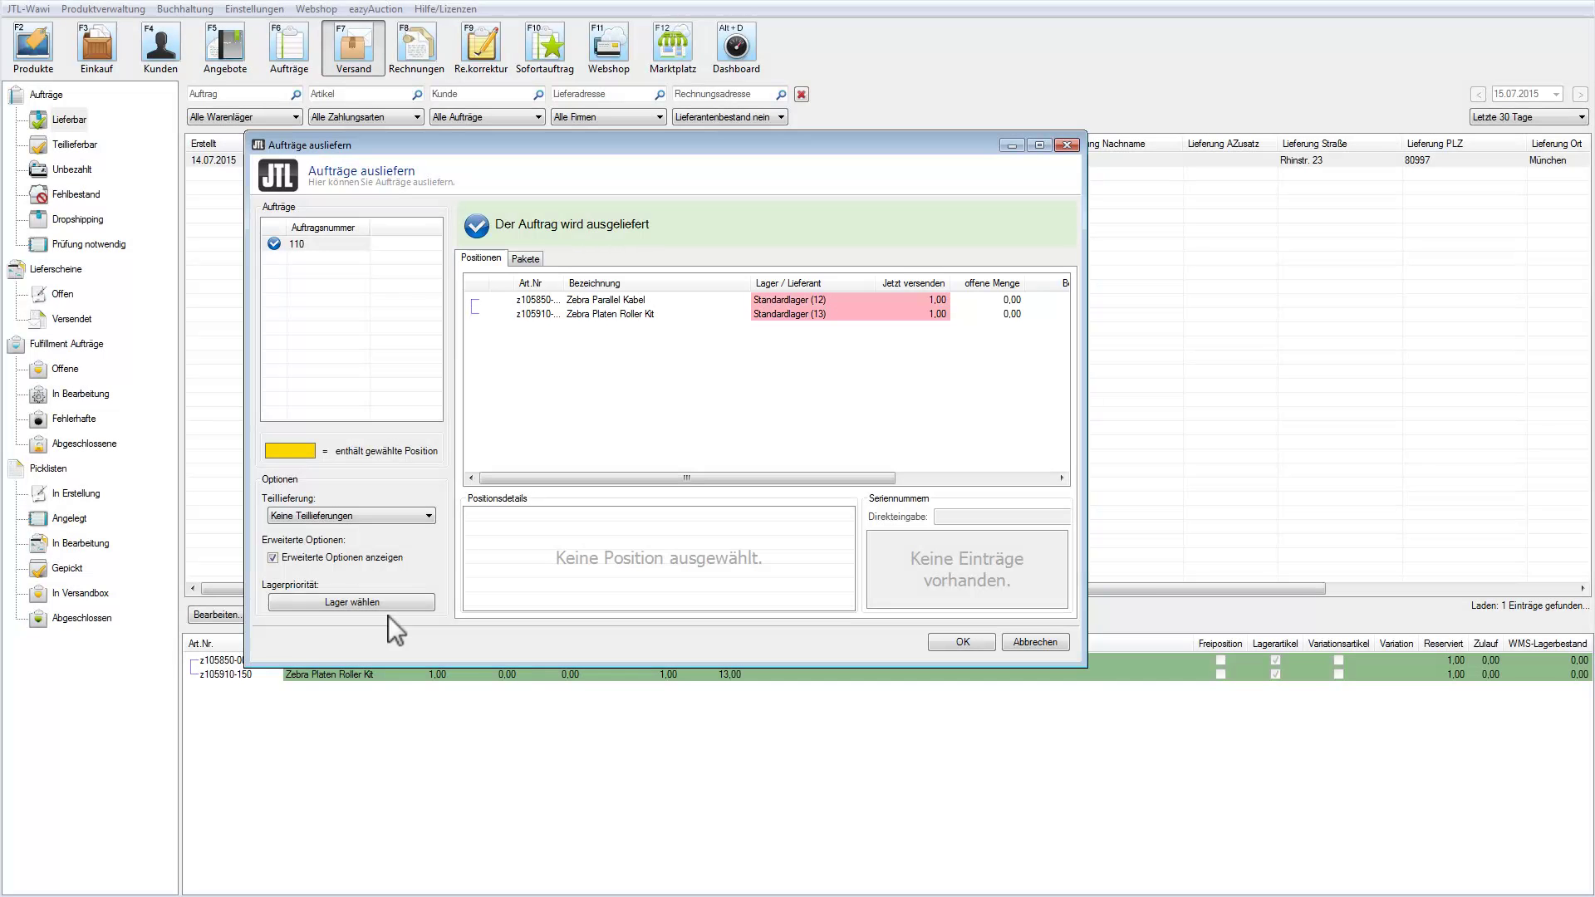
click(577, 301)
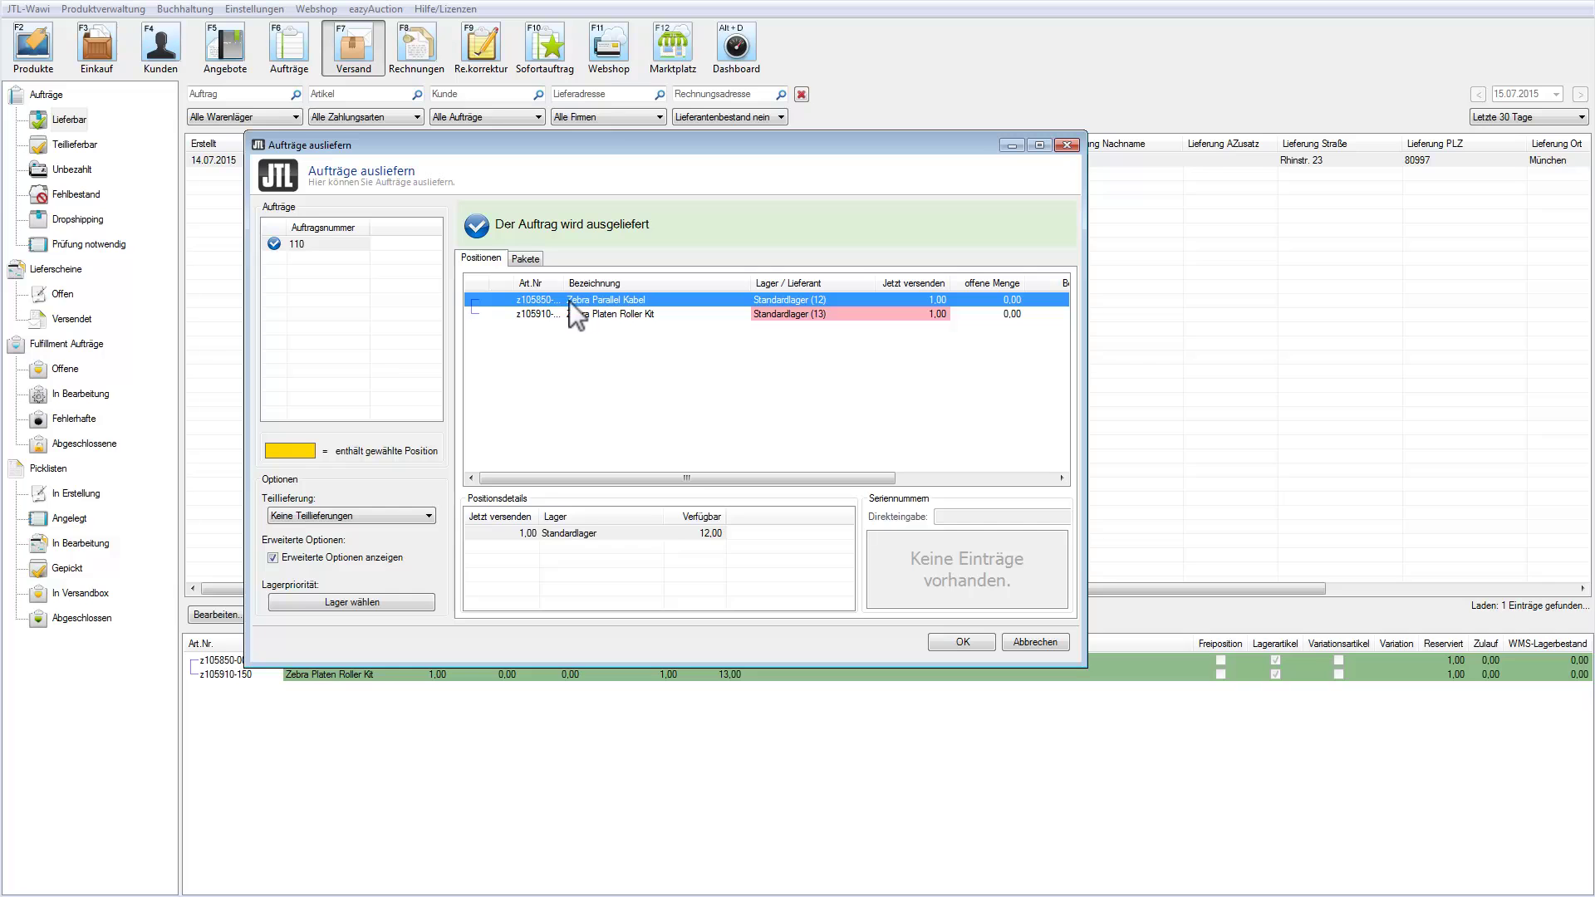
click(527, 258)
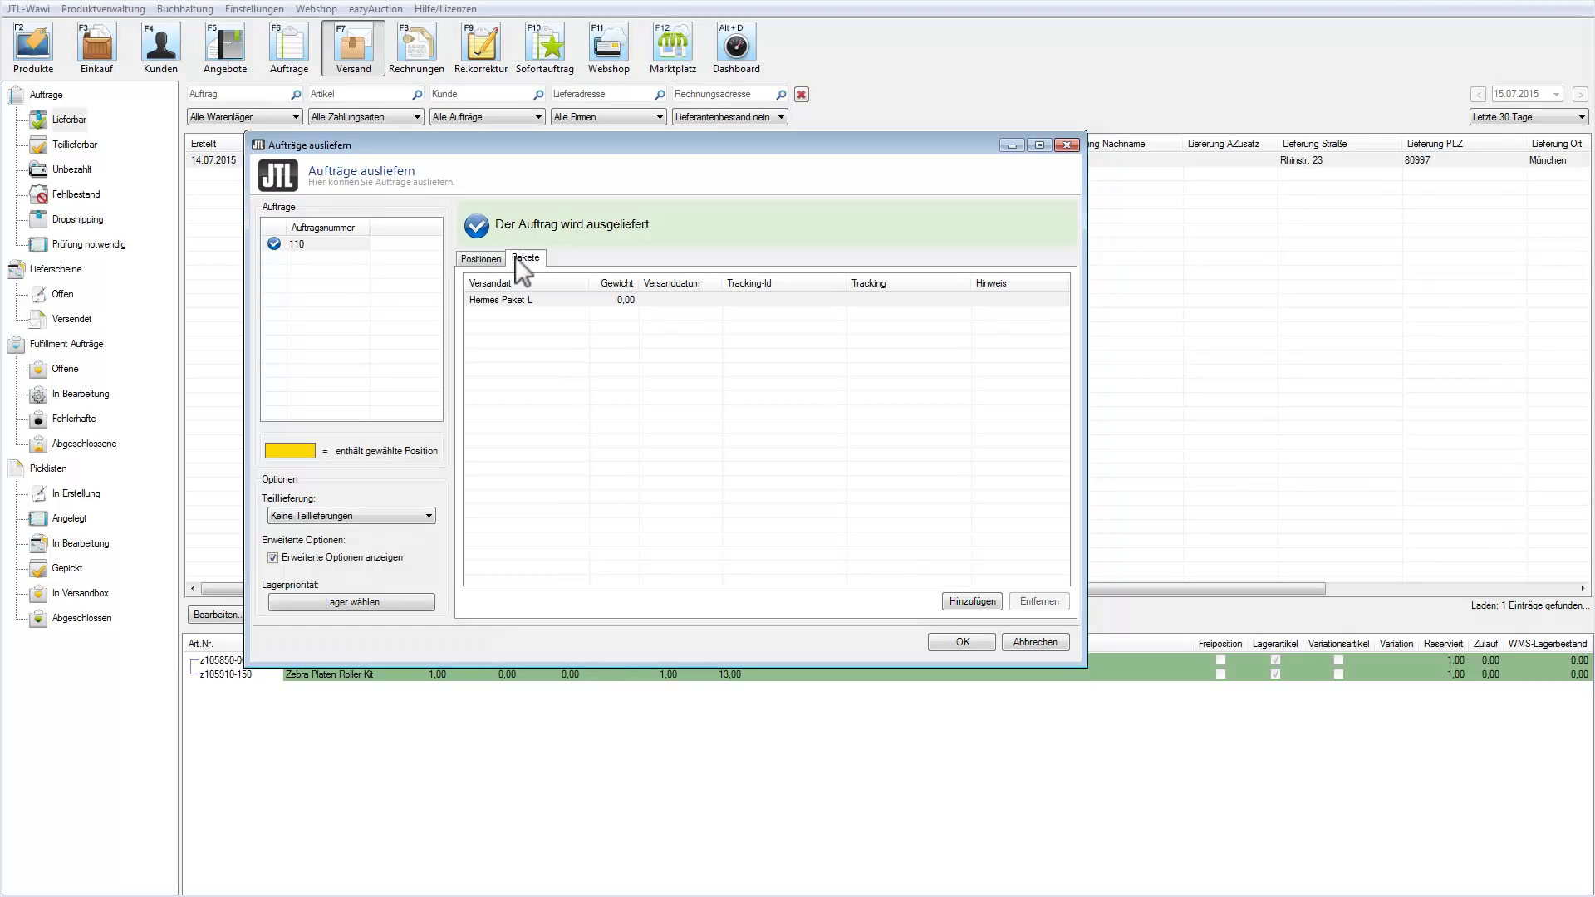
click(482, 257)
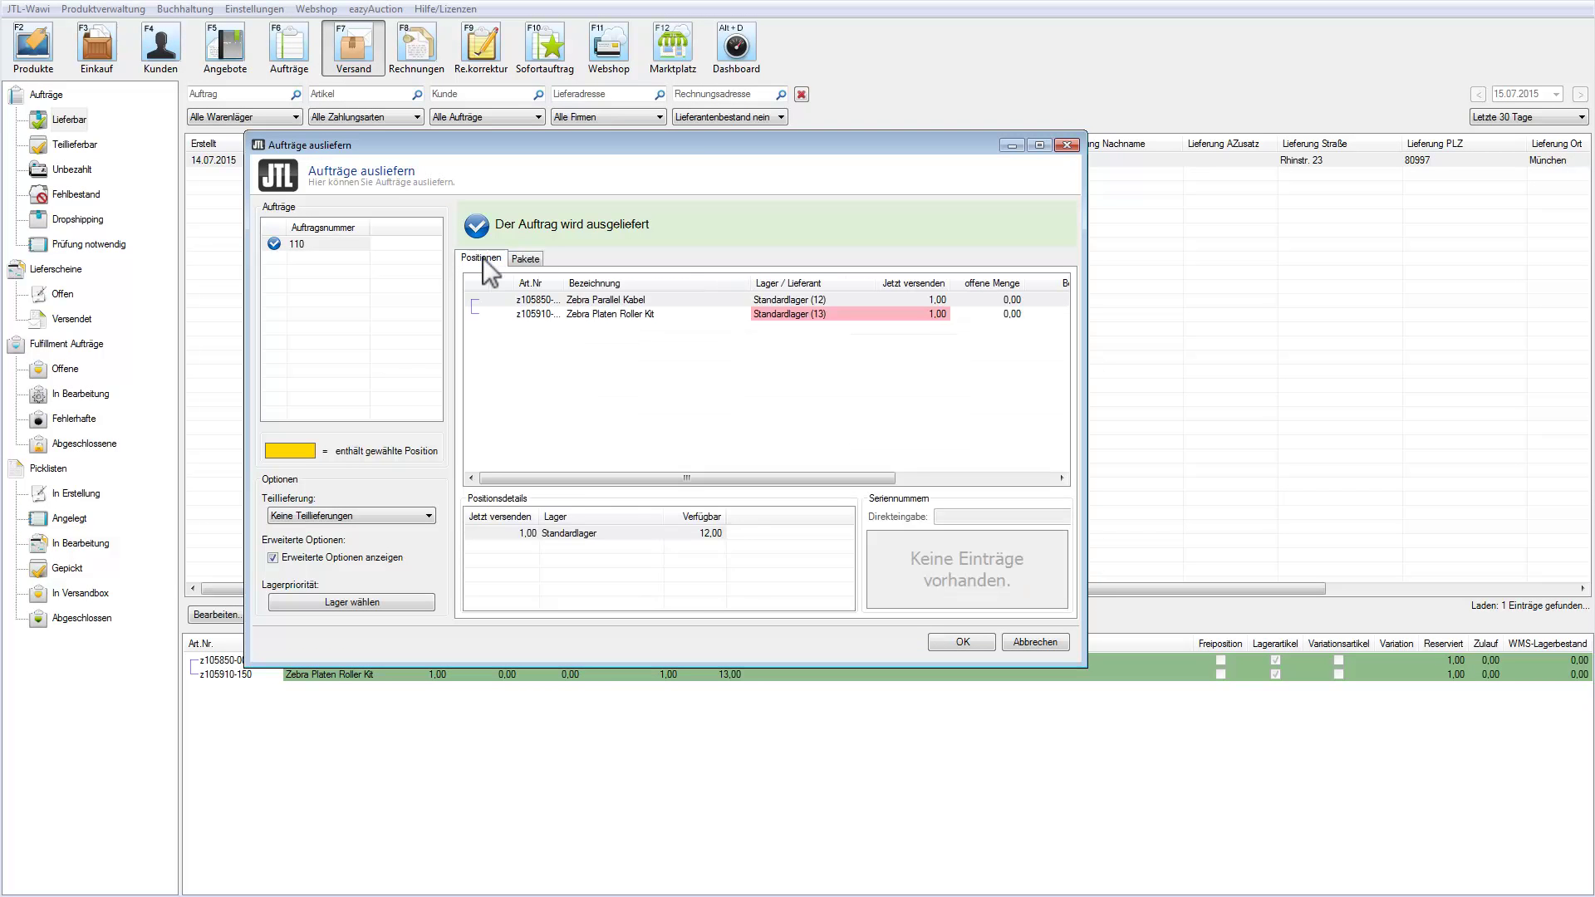
click(427, 516)
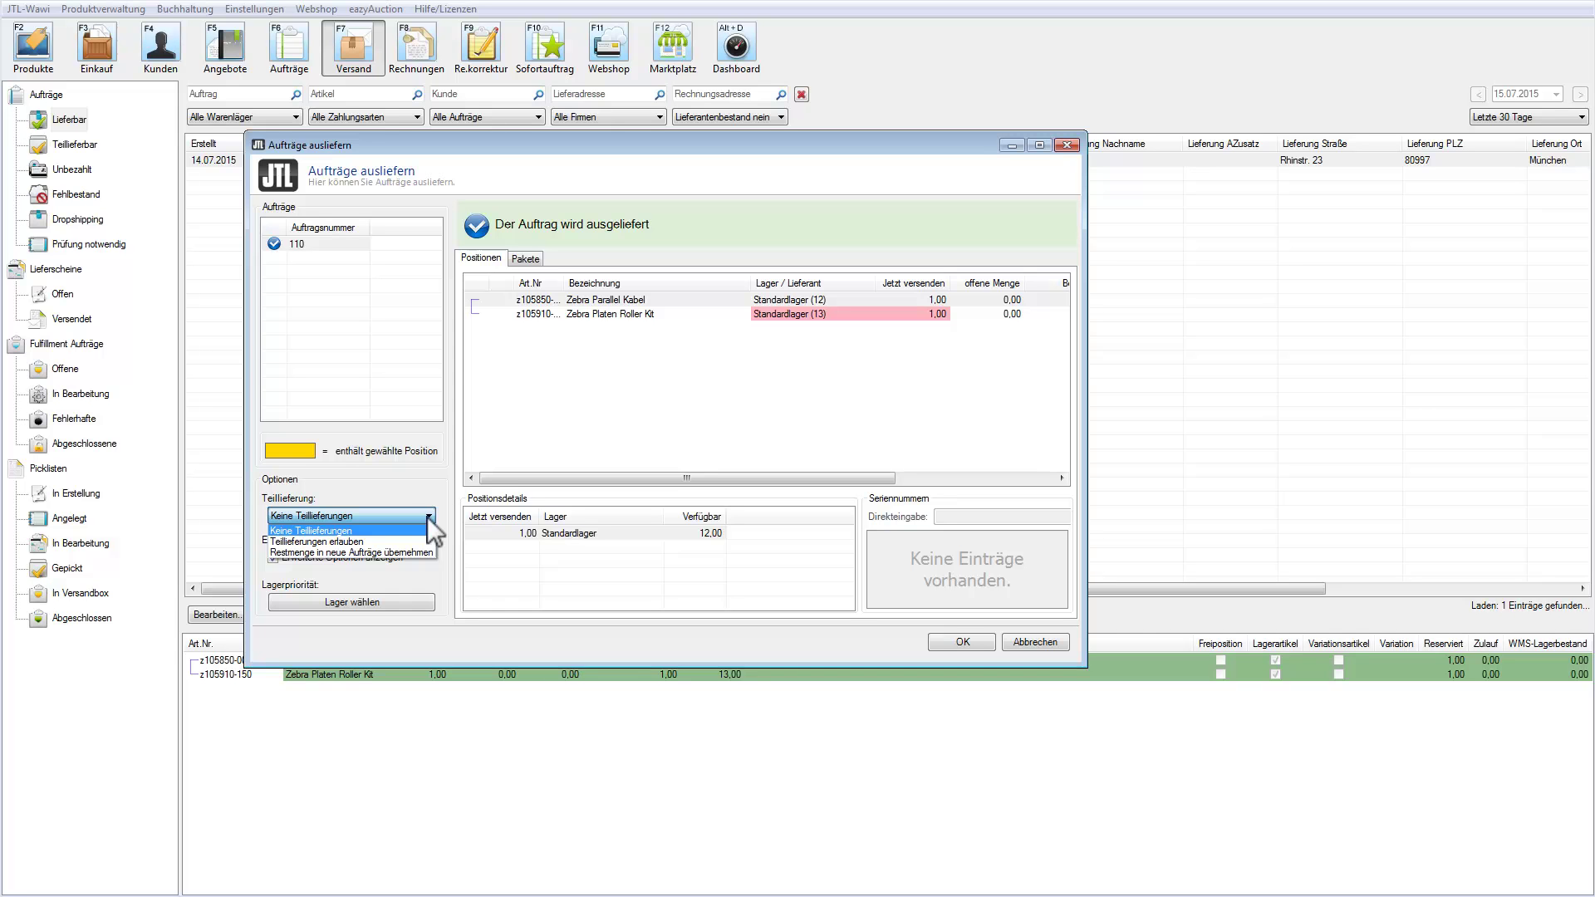
click(427, 516)
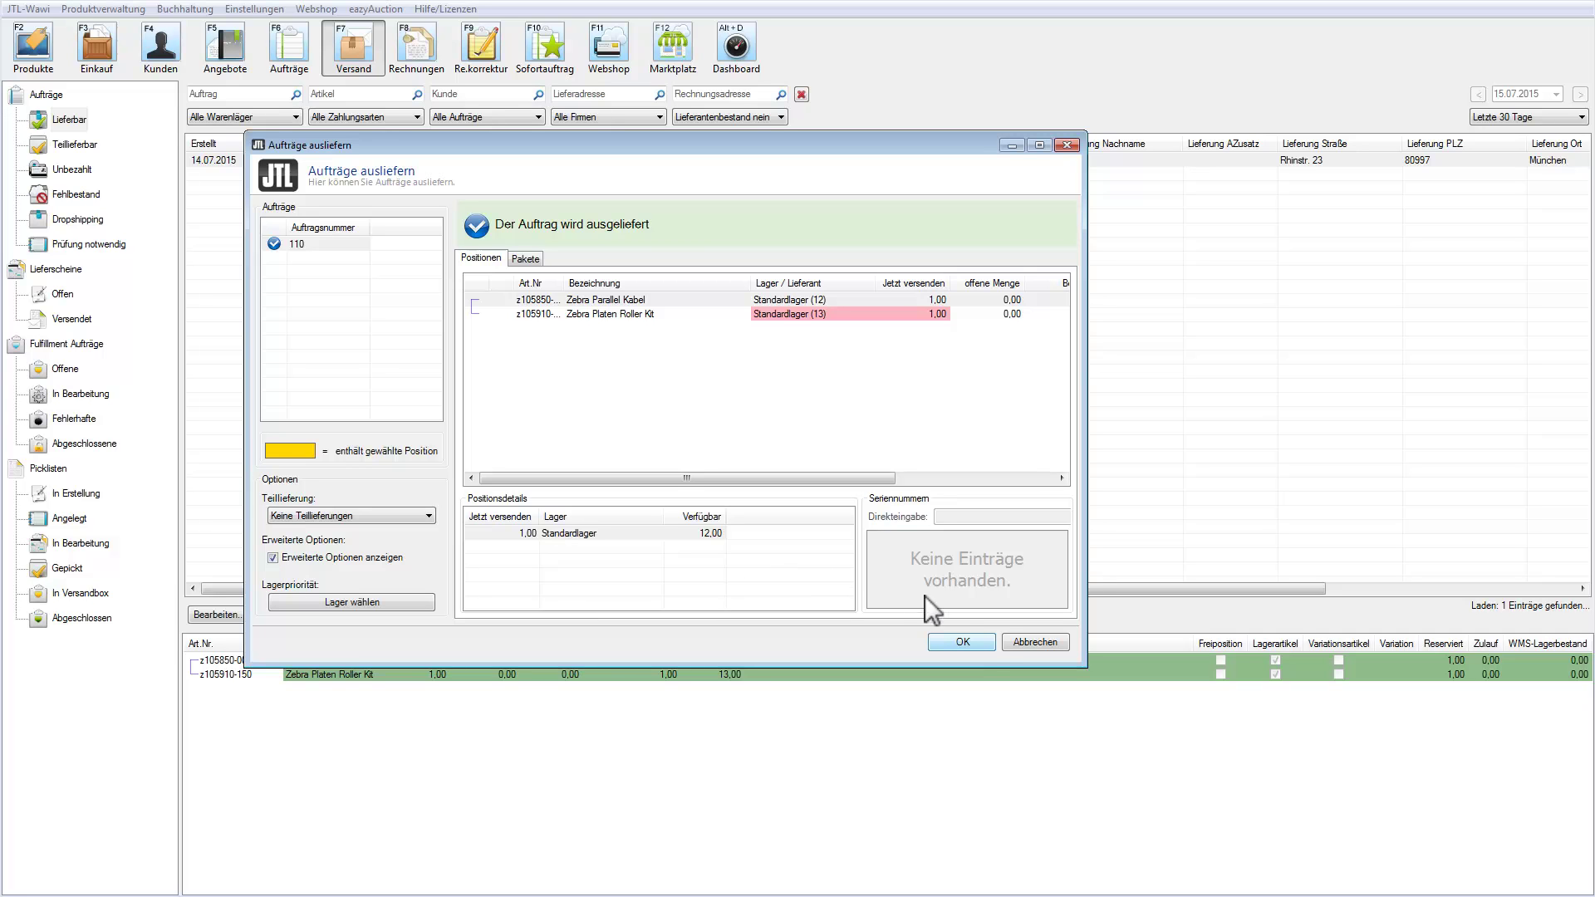
Confirm the delivery without partial deliveries and enable invoice creation with printing and saving in the extended options
click(980, 642)
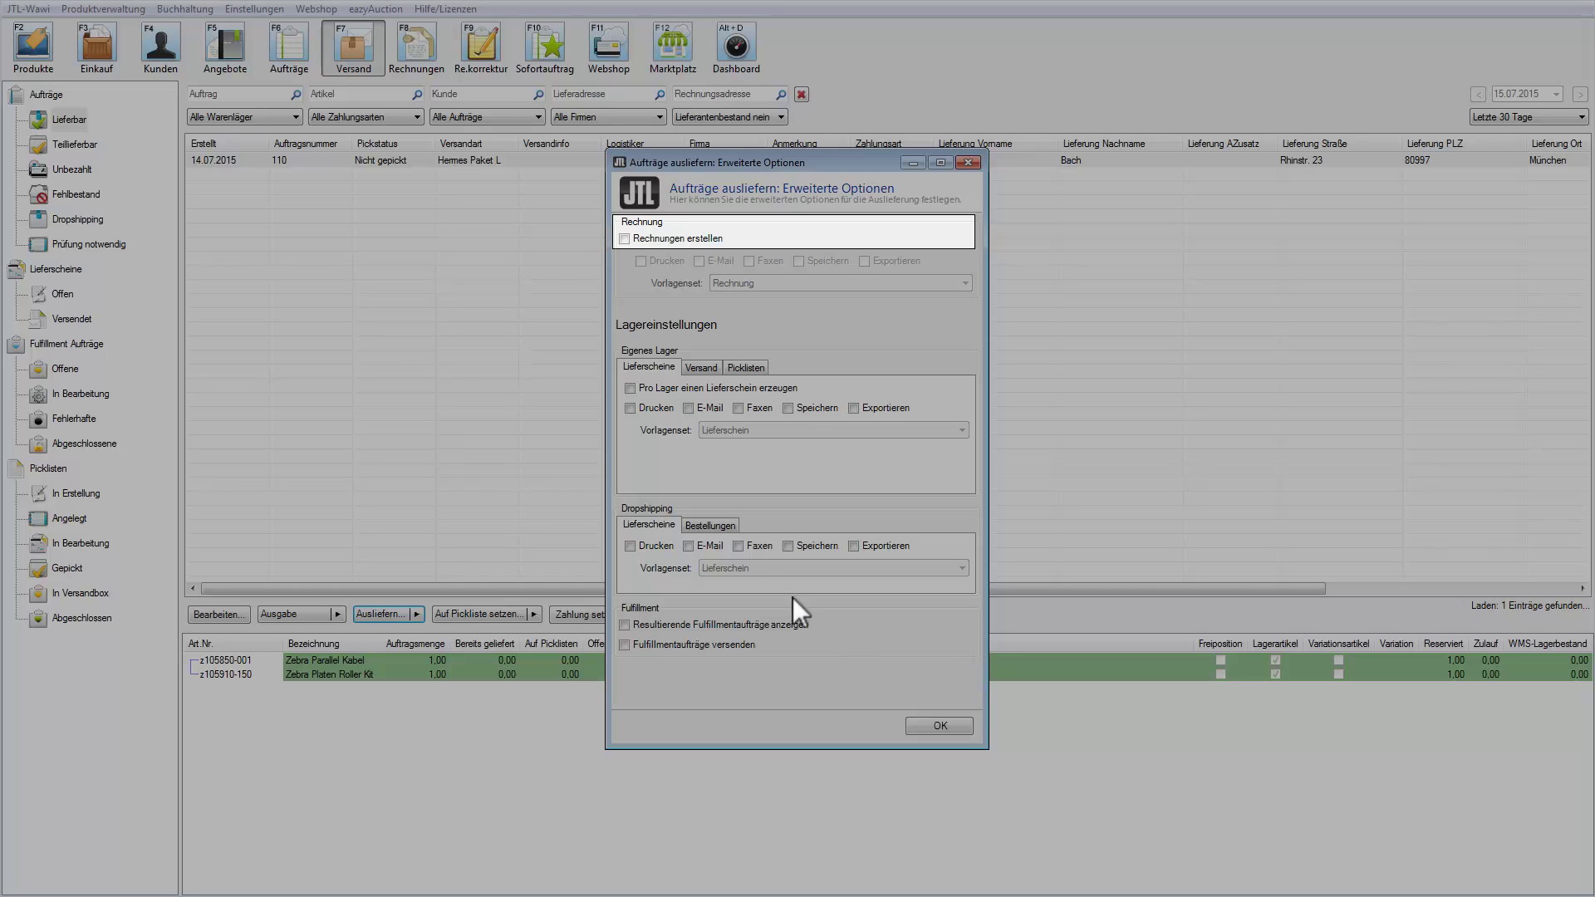
click(643, 238)
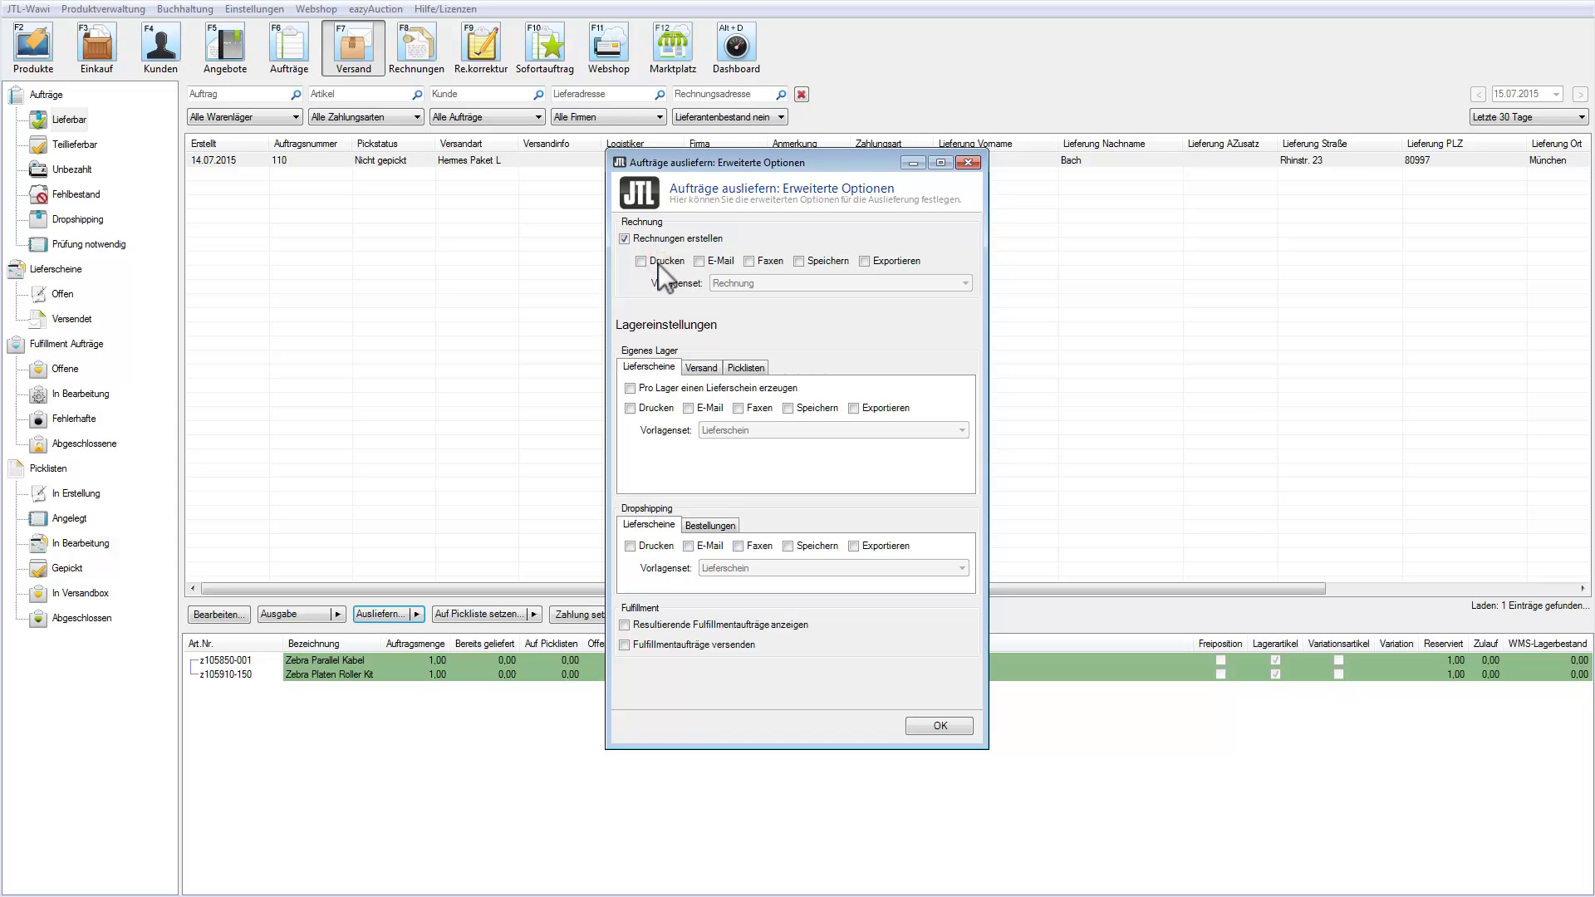
click(658, 263)
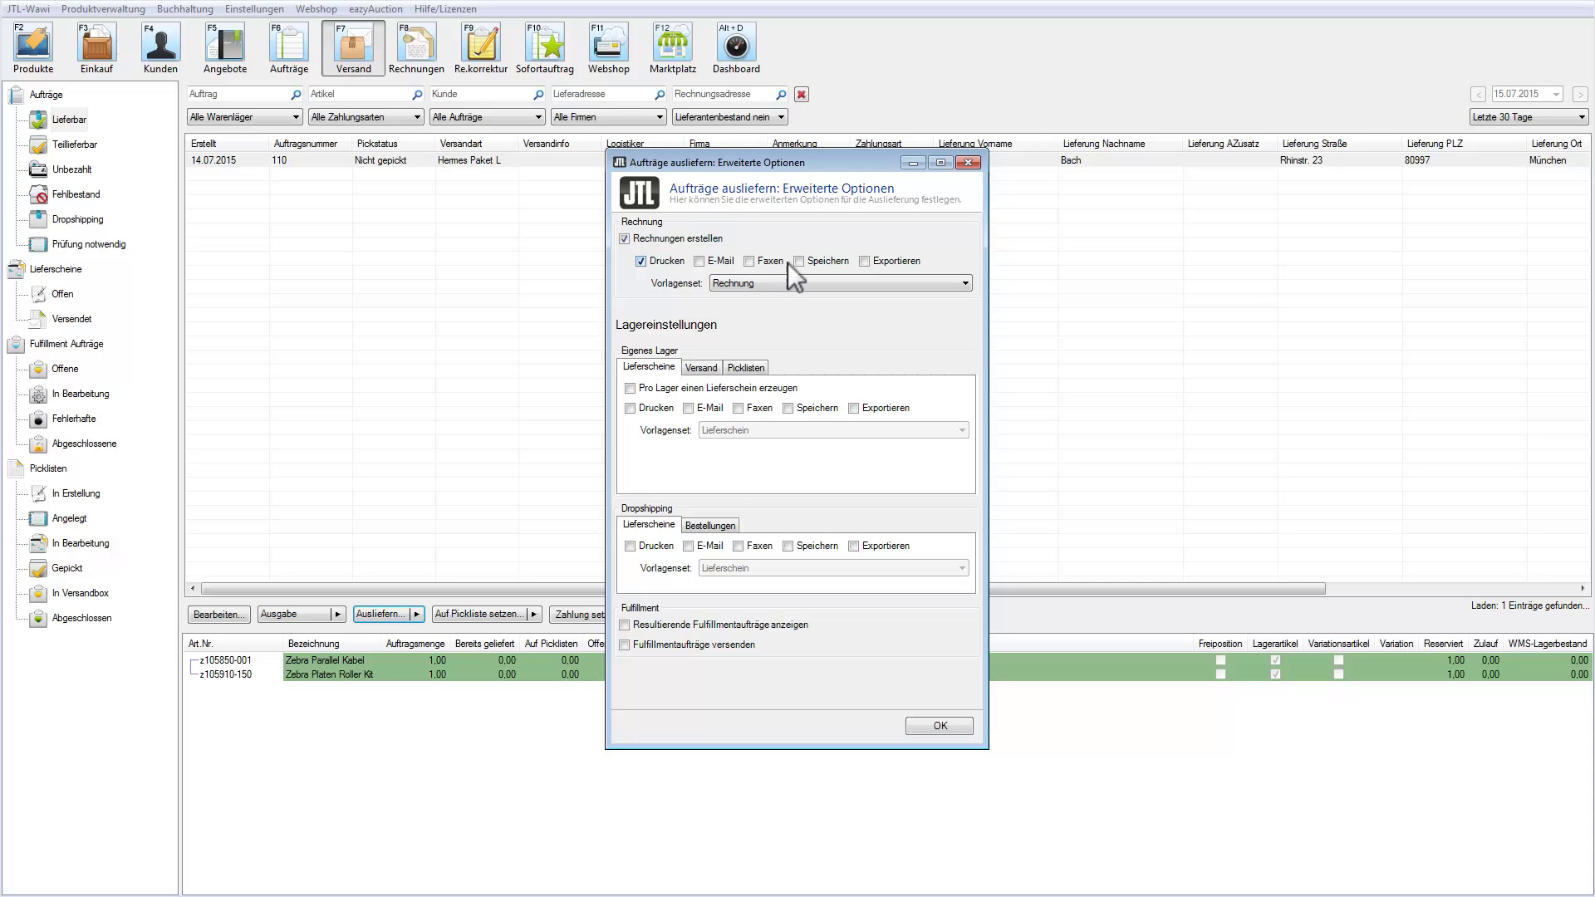
click(811, 261)
Enable printing and saving of the own warehouse's delivery notes and setting the shipping date for all packages
click(636, 407)
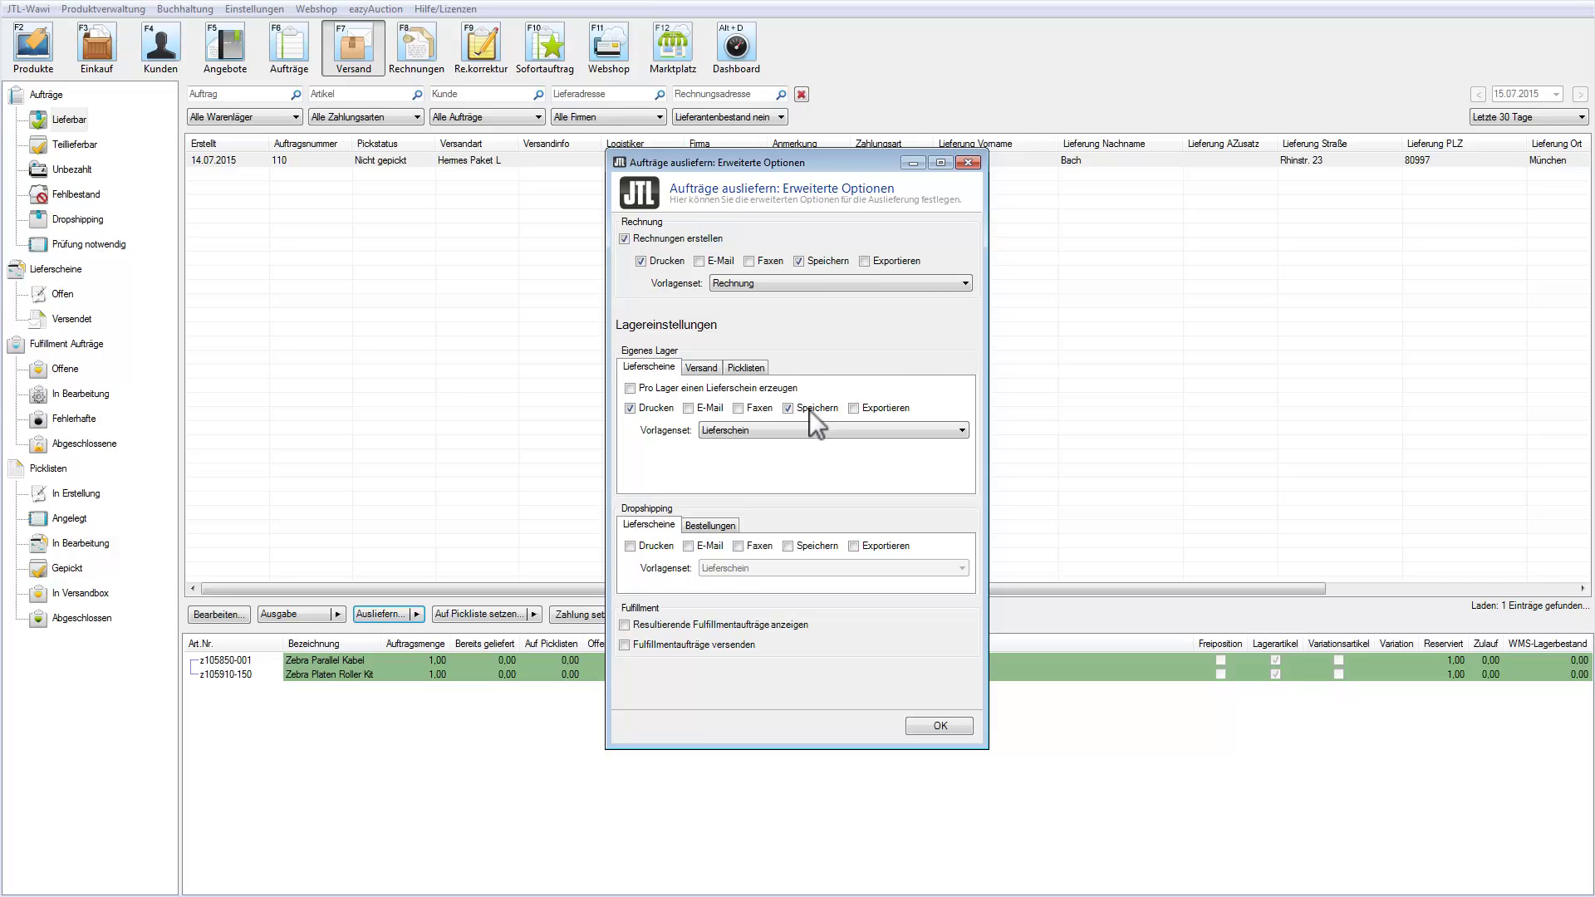
click(696, 369)
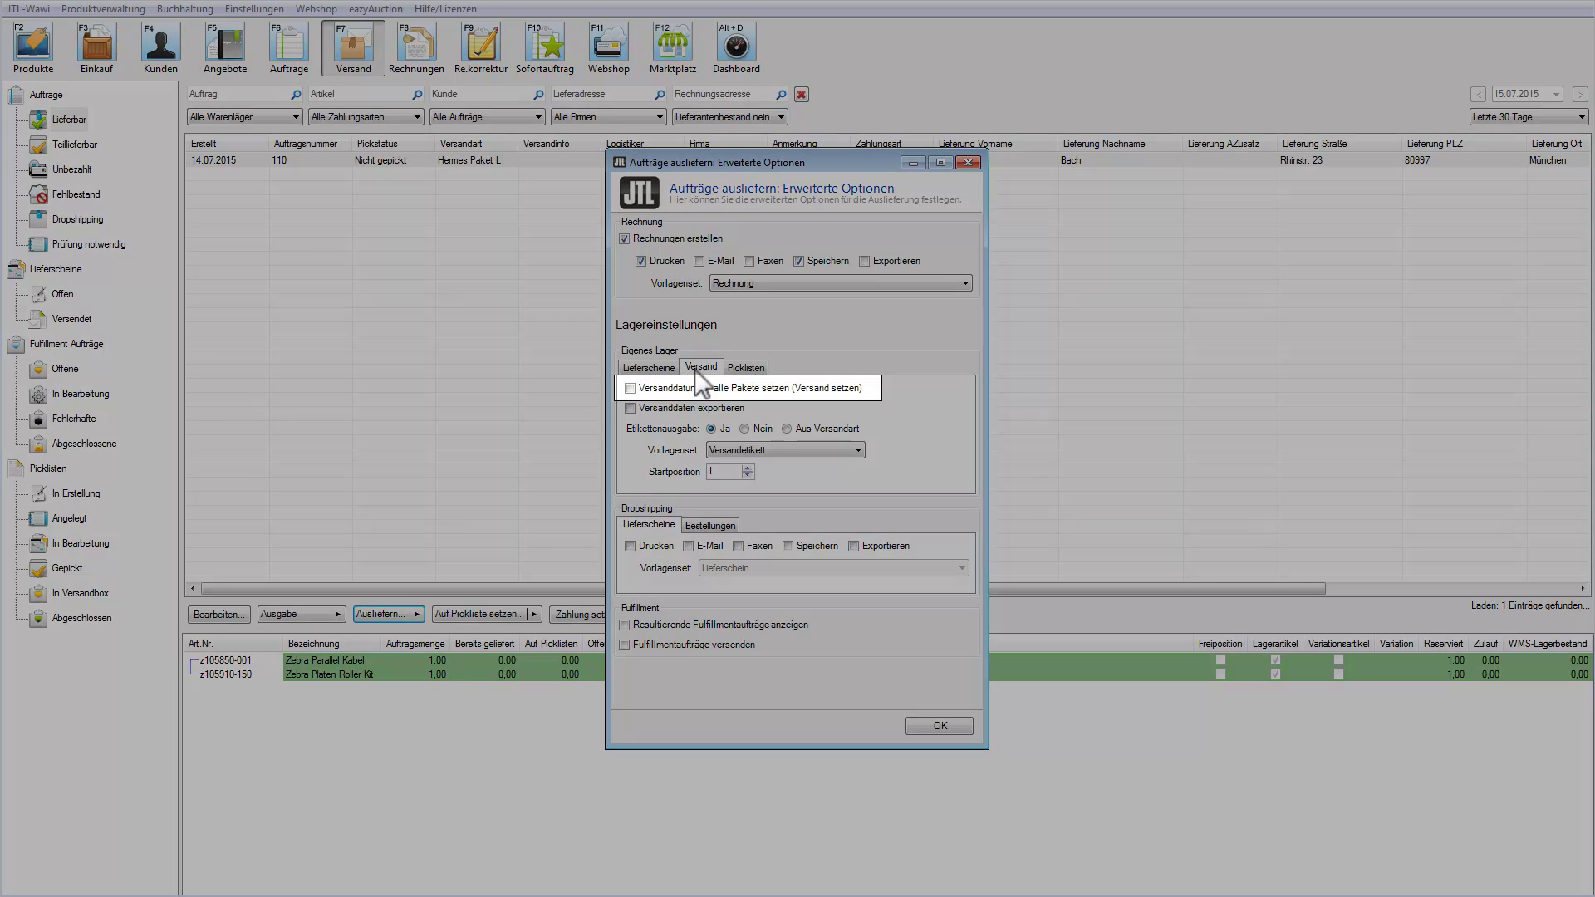
click(630, 388)
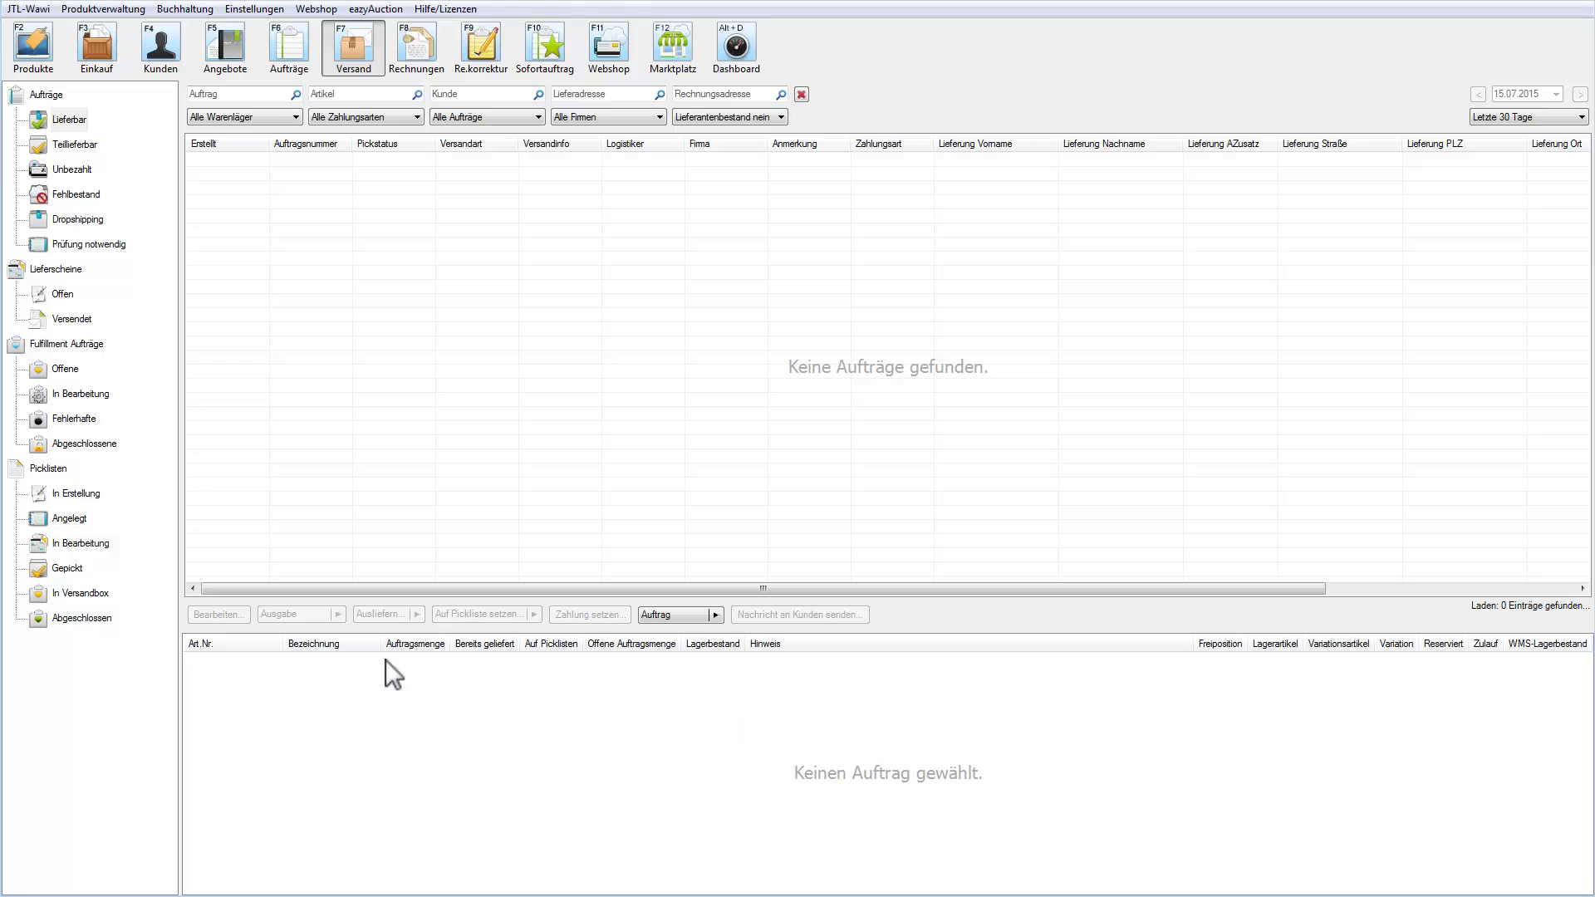
Show the shipped delivery notes, open the listed one for editing, review its positions and package data, and close it
click(83, 320)
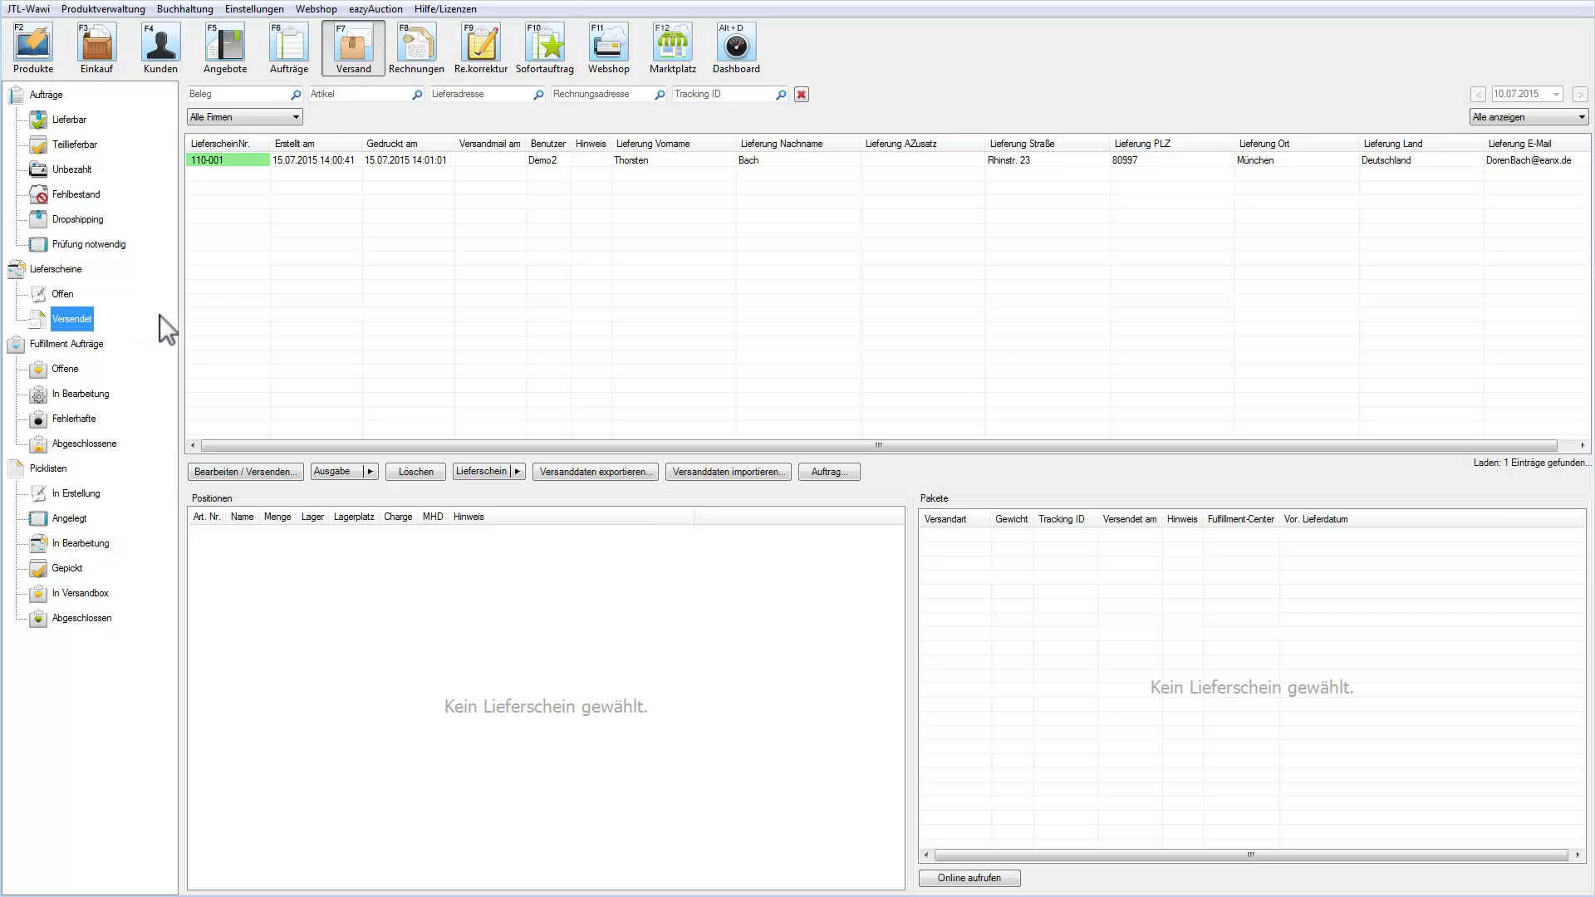
click(309, 161)
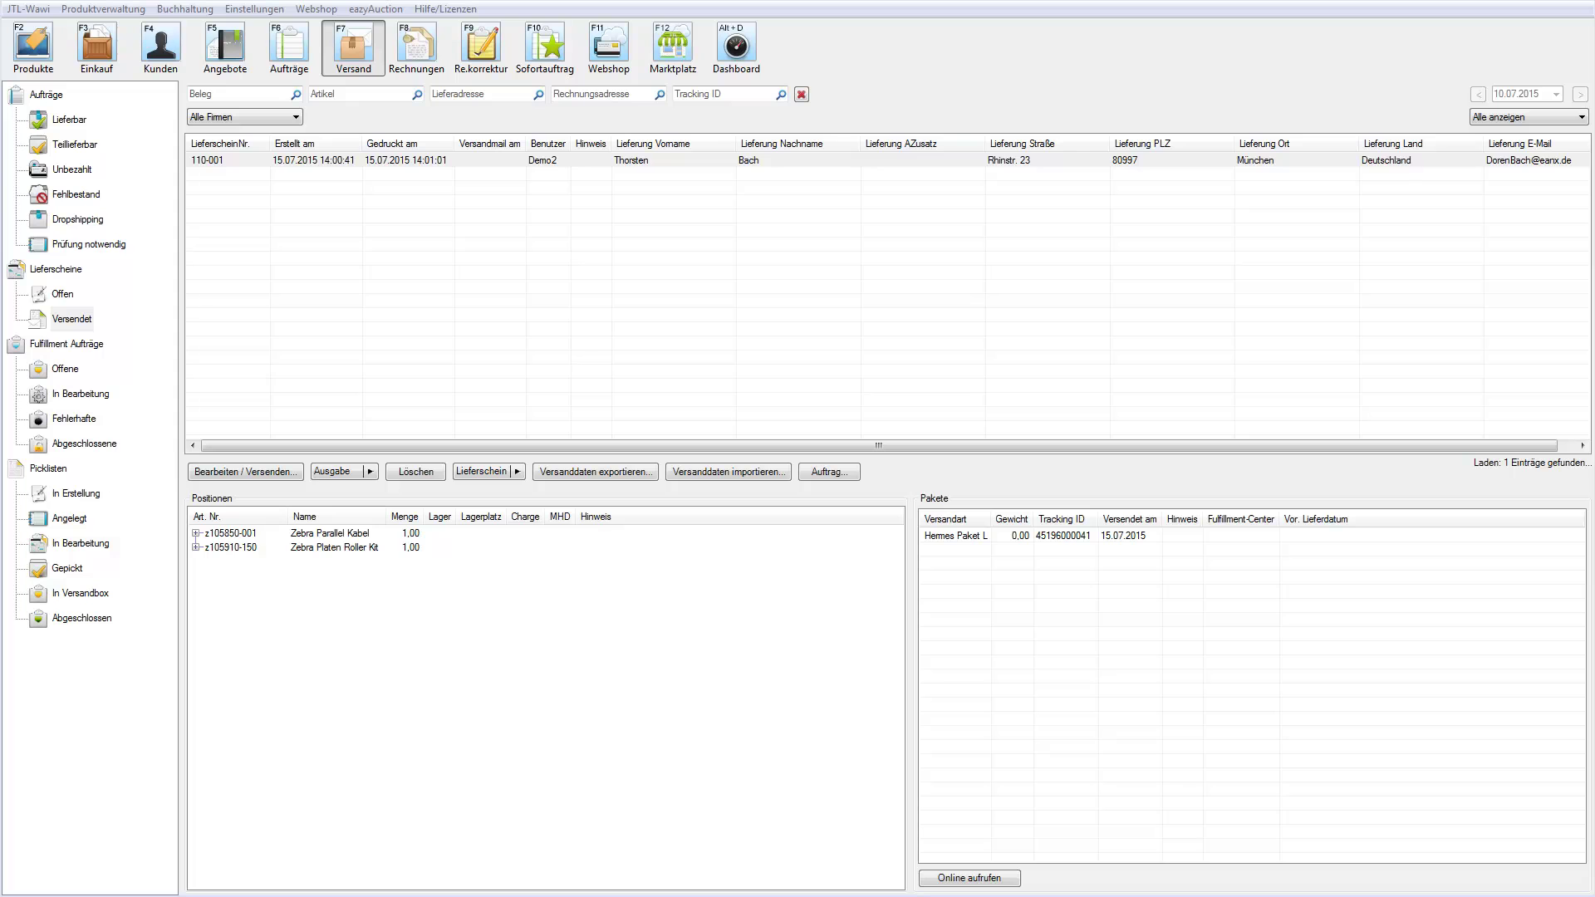
click(308, 161)
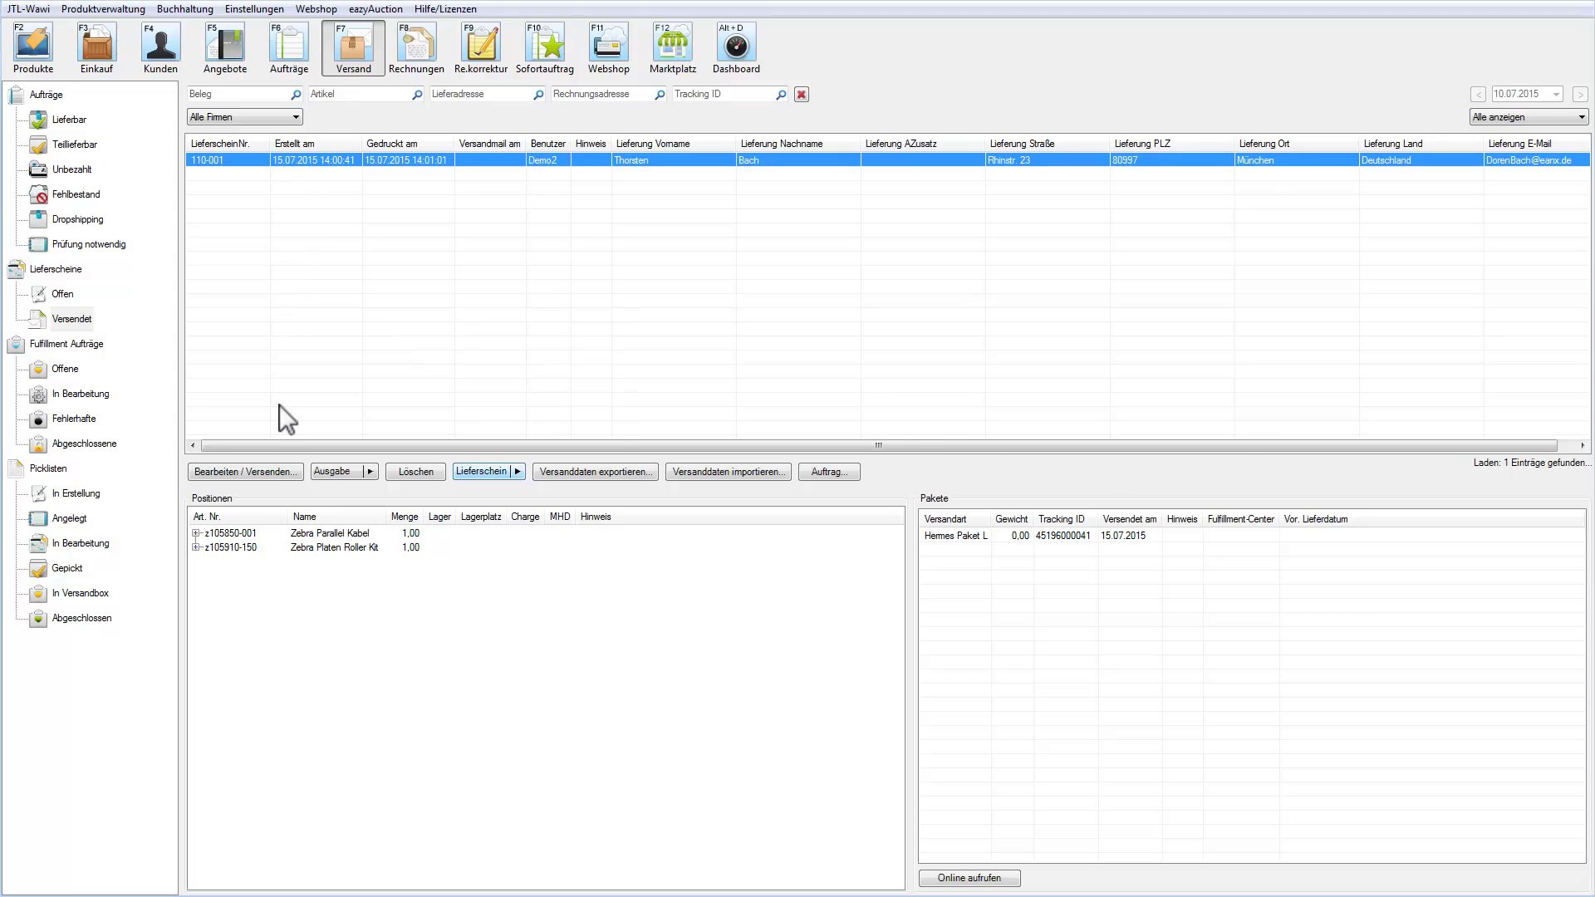
click(279, 471)
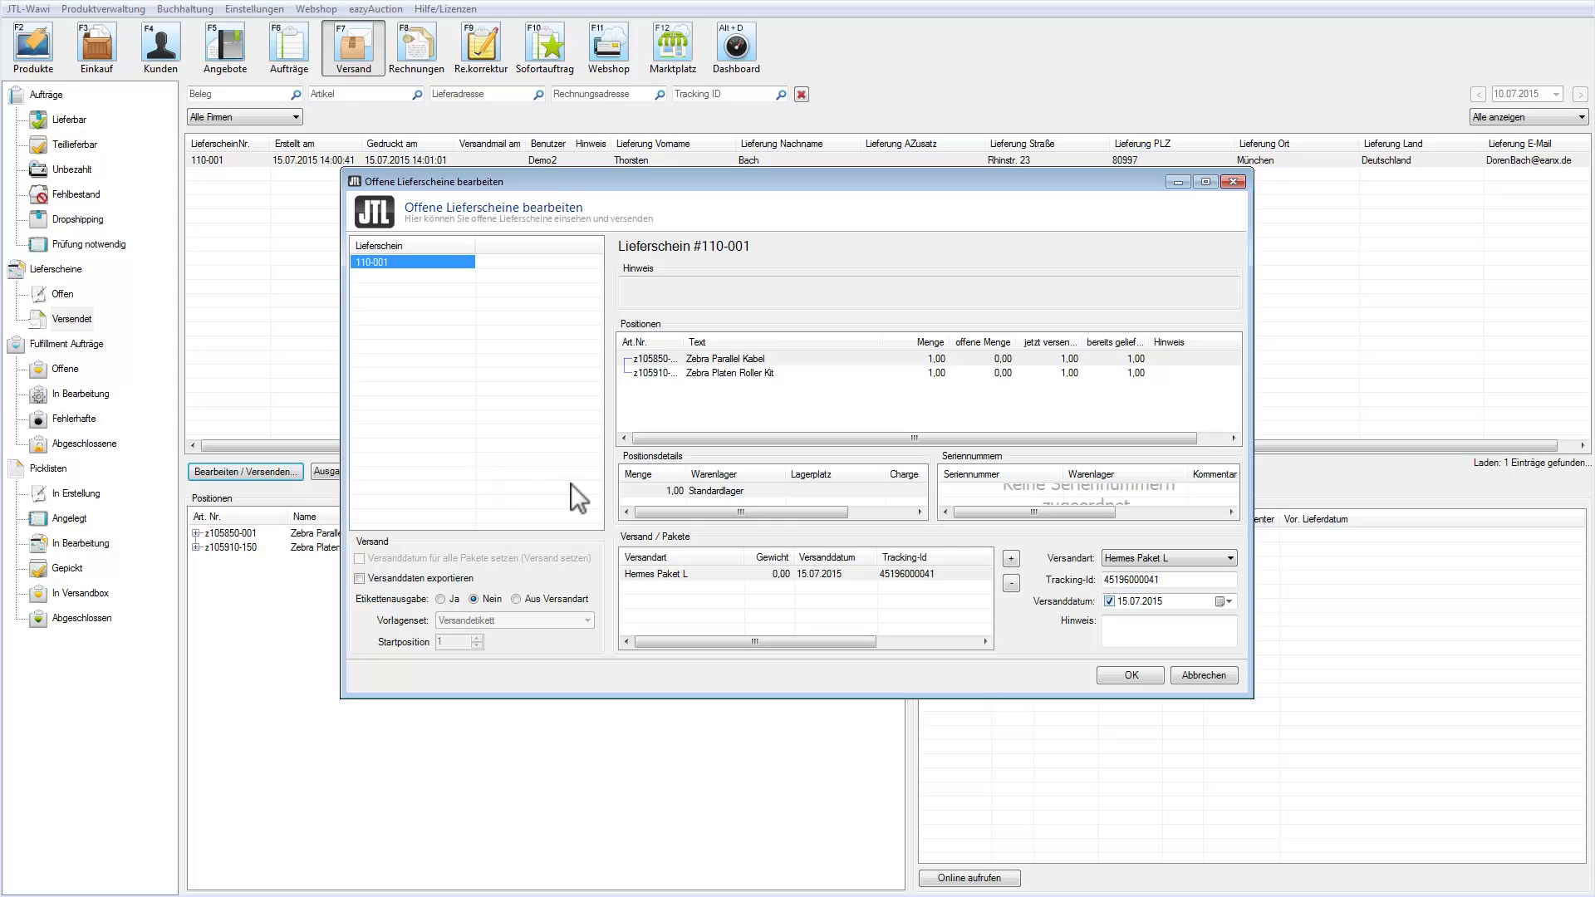
click(1143, 675)
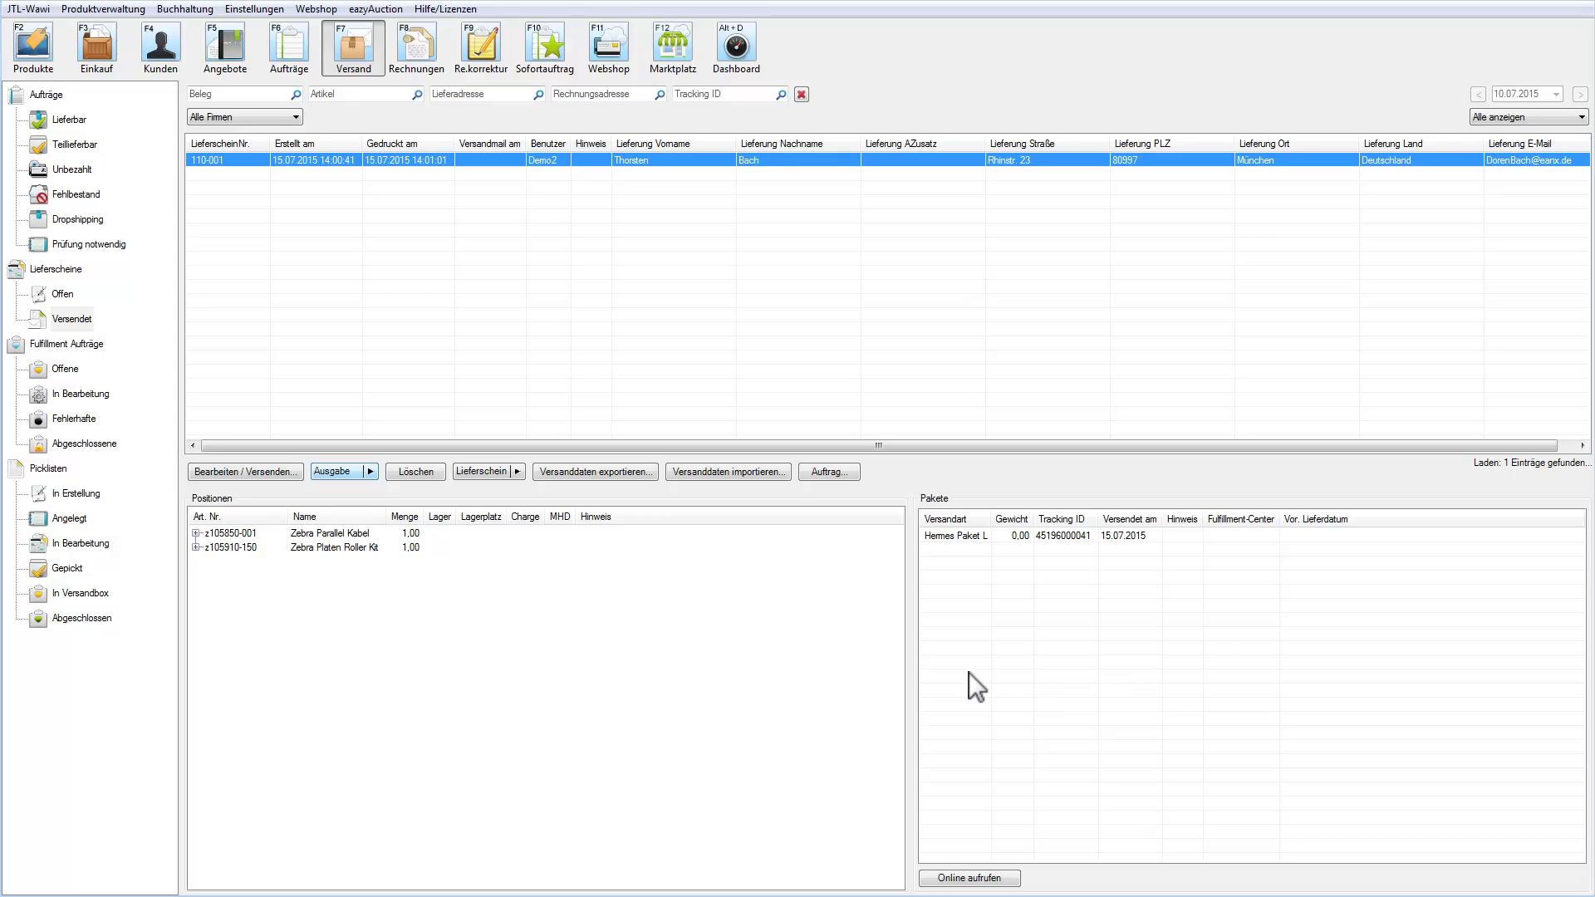
Examine the output options and the delivery note actions available for the shipped delivery note
click(370, 471)
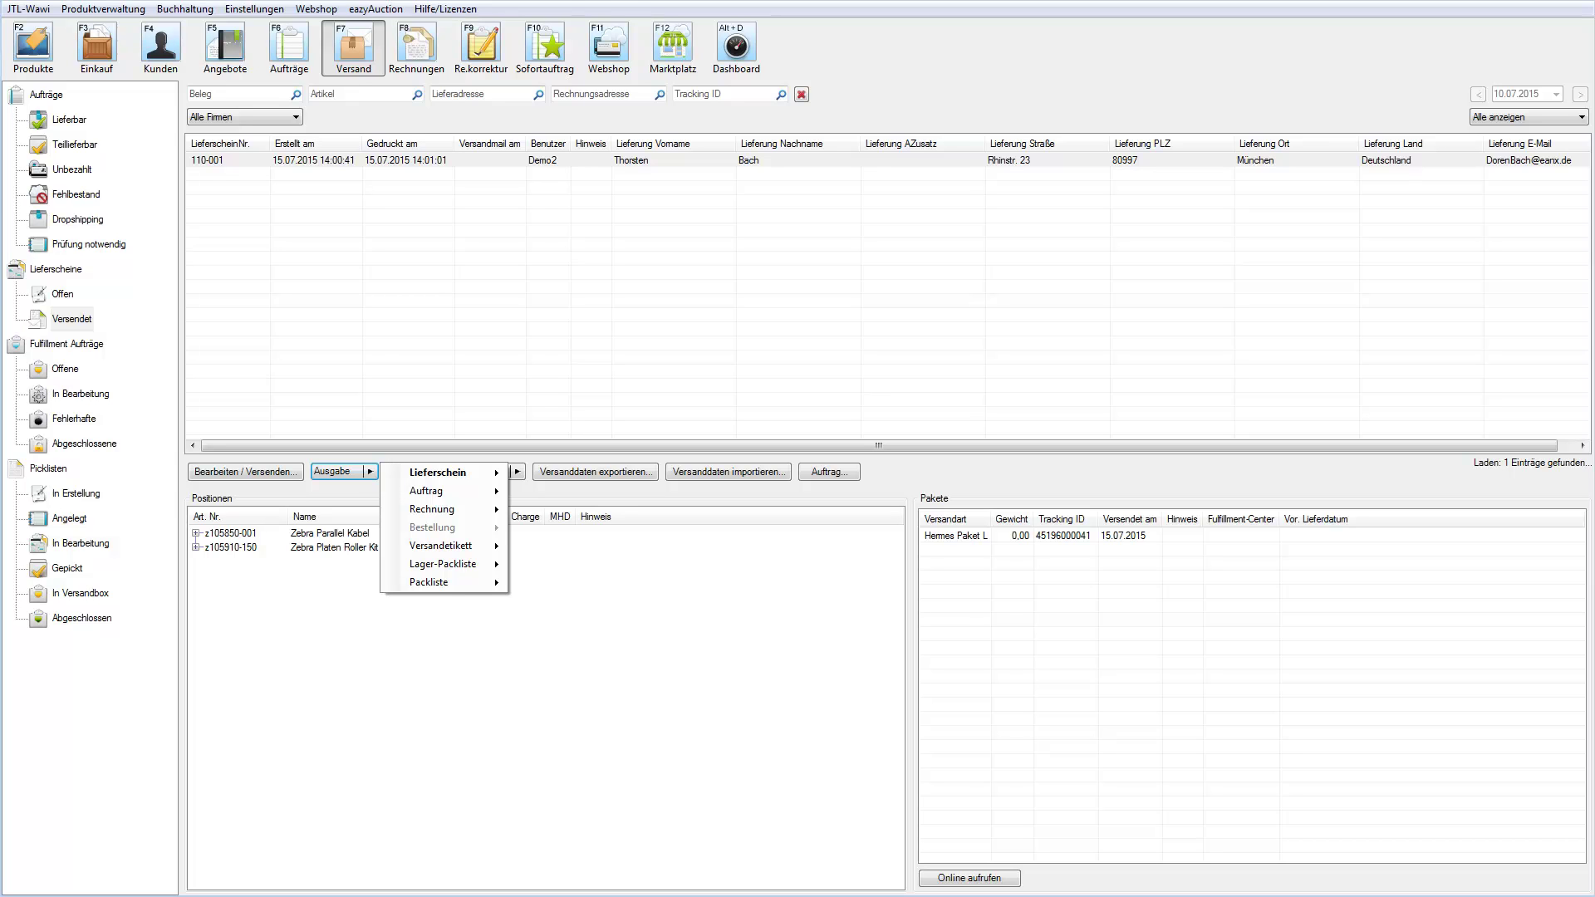
click(402, 475)
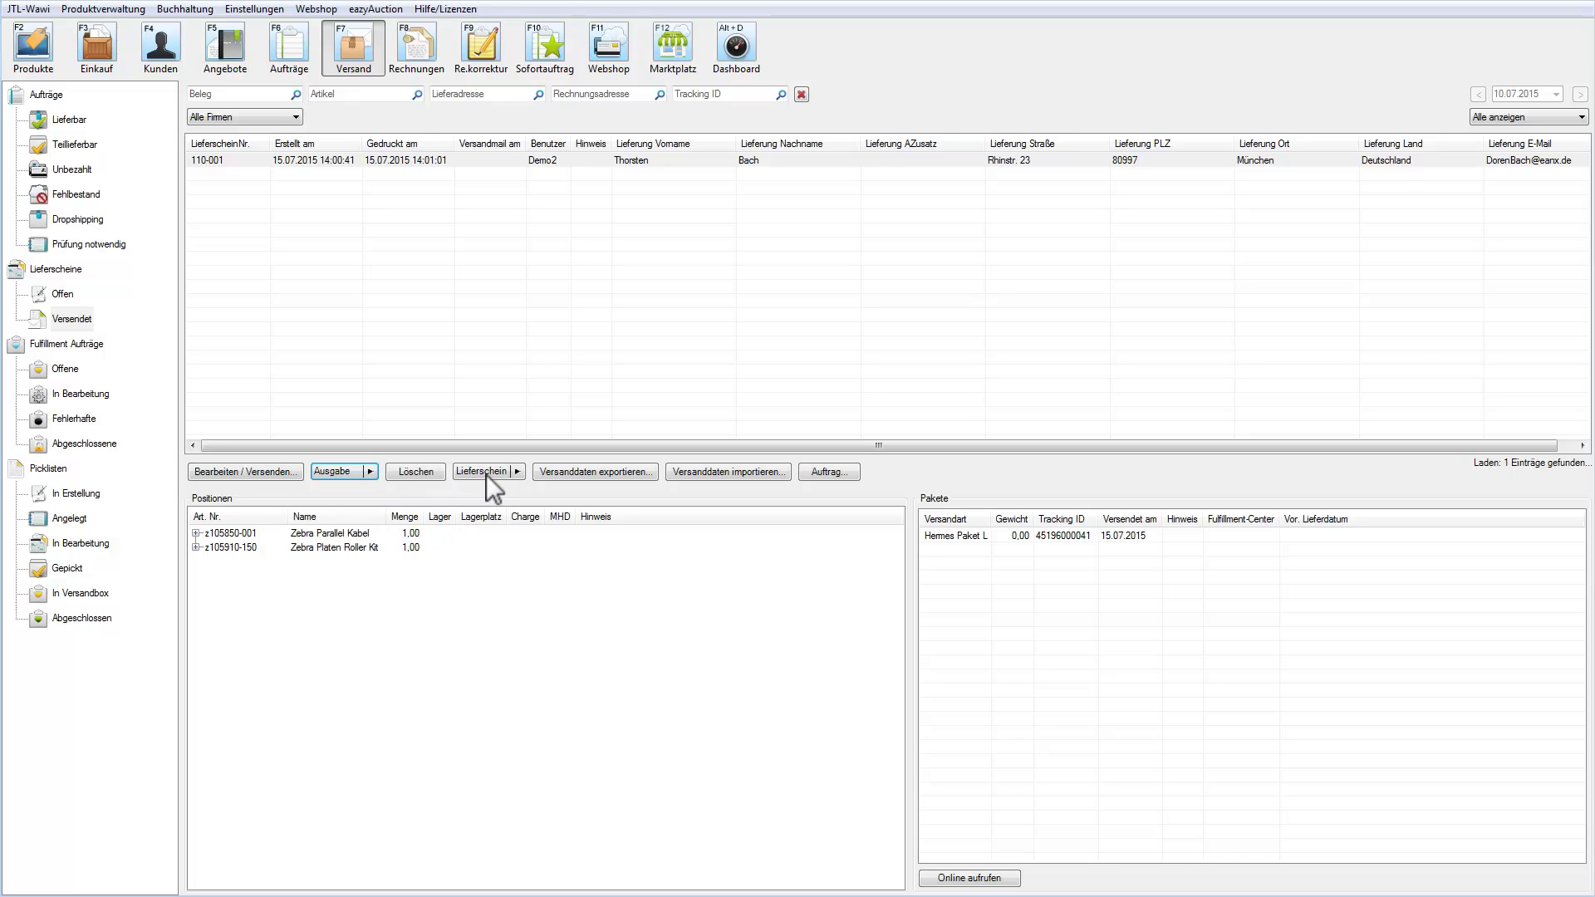
click(517, 471)
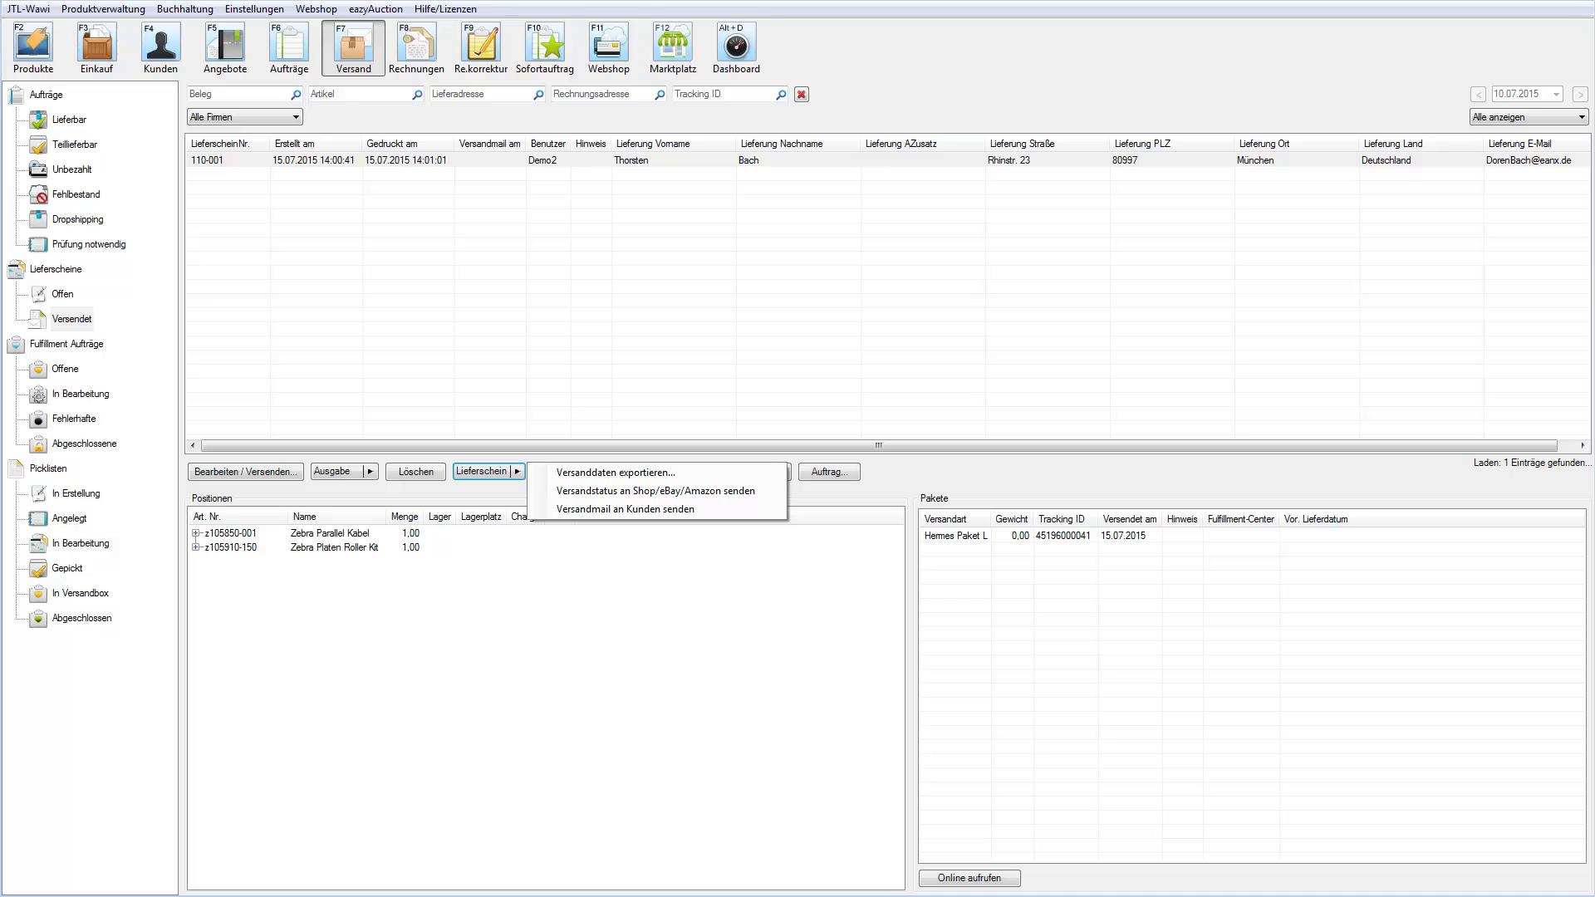
key(Escape)
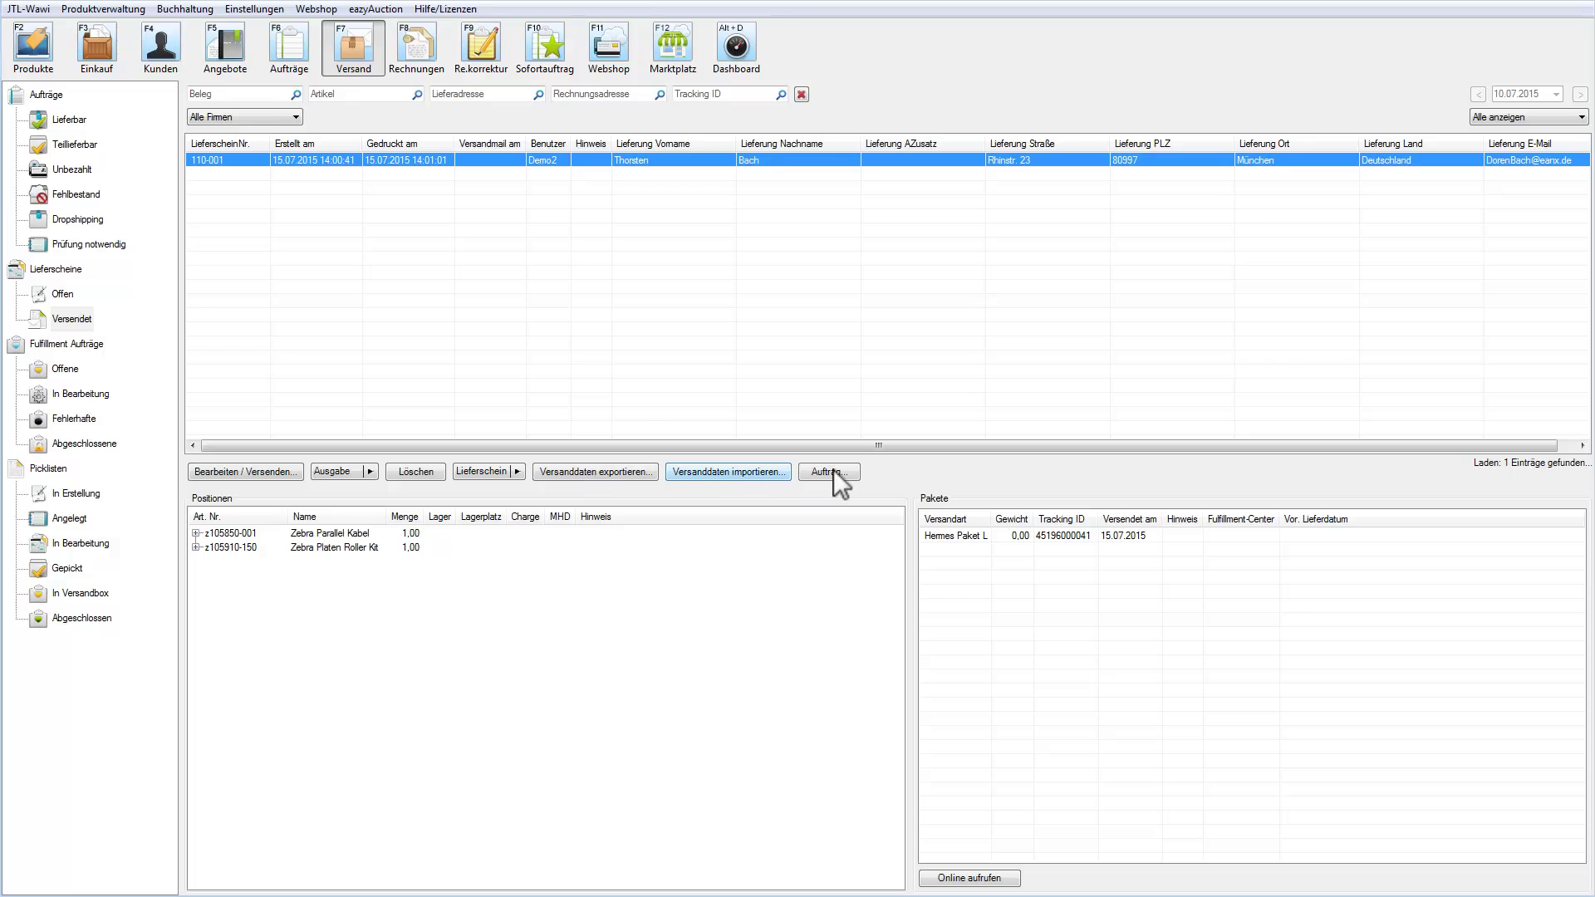
Open the order belonging to the shipped delivery note, review it, and close it
click(832, 471)
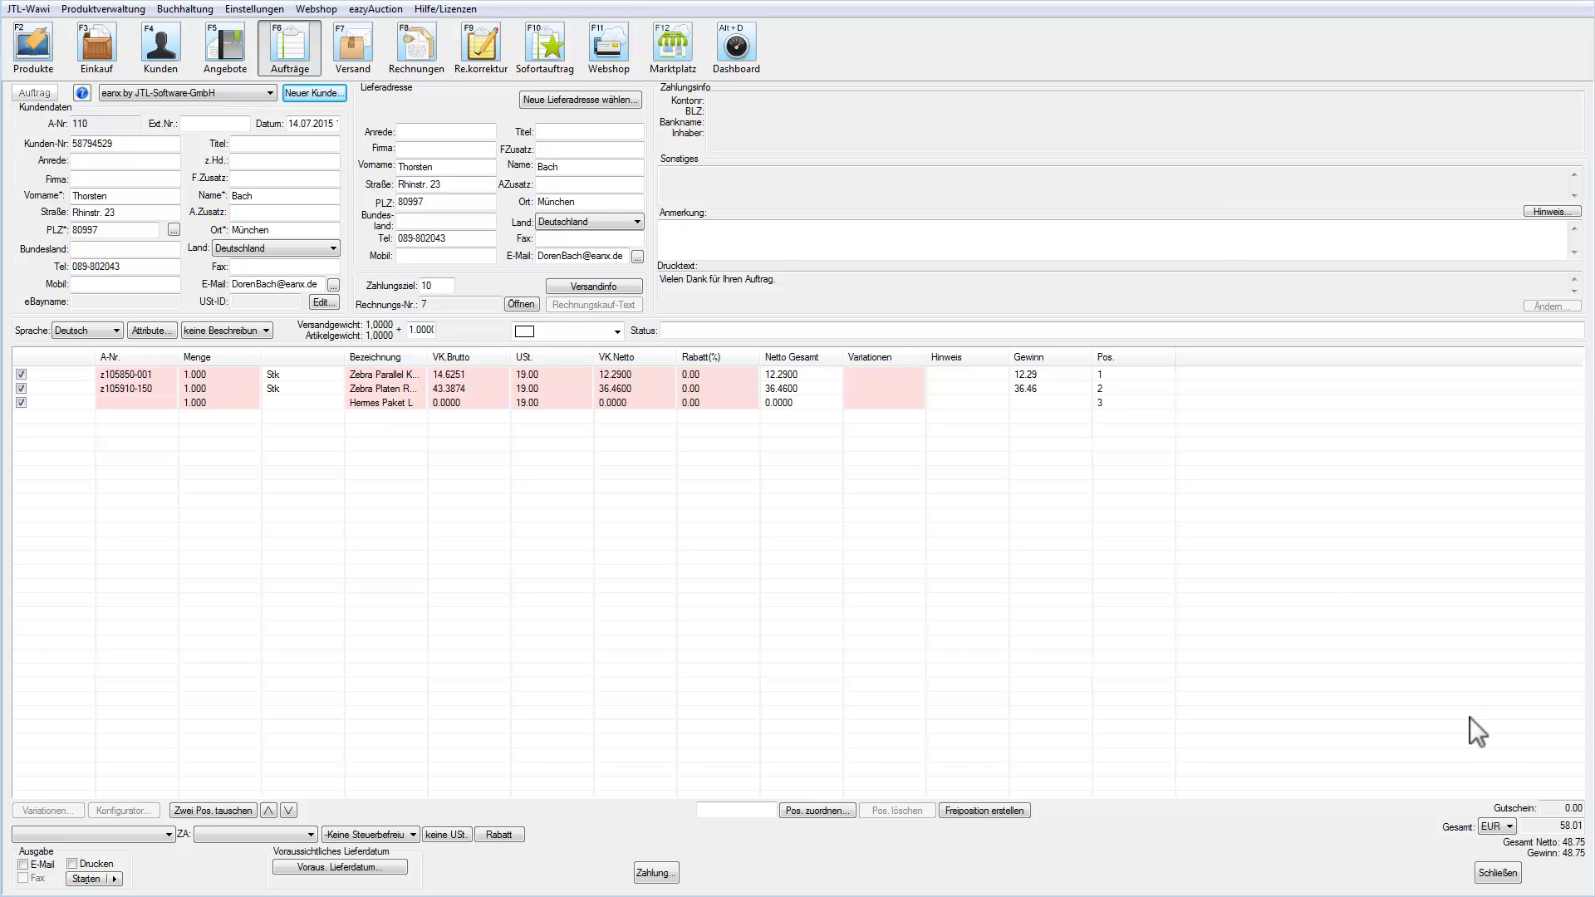
click(1499, 873)
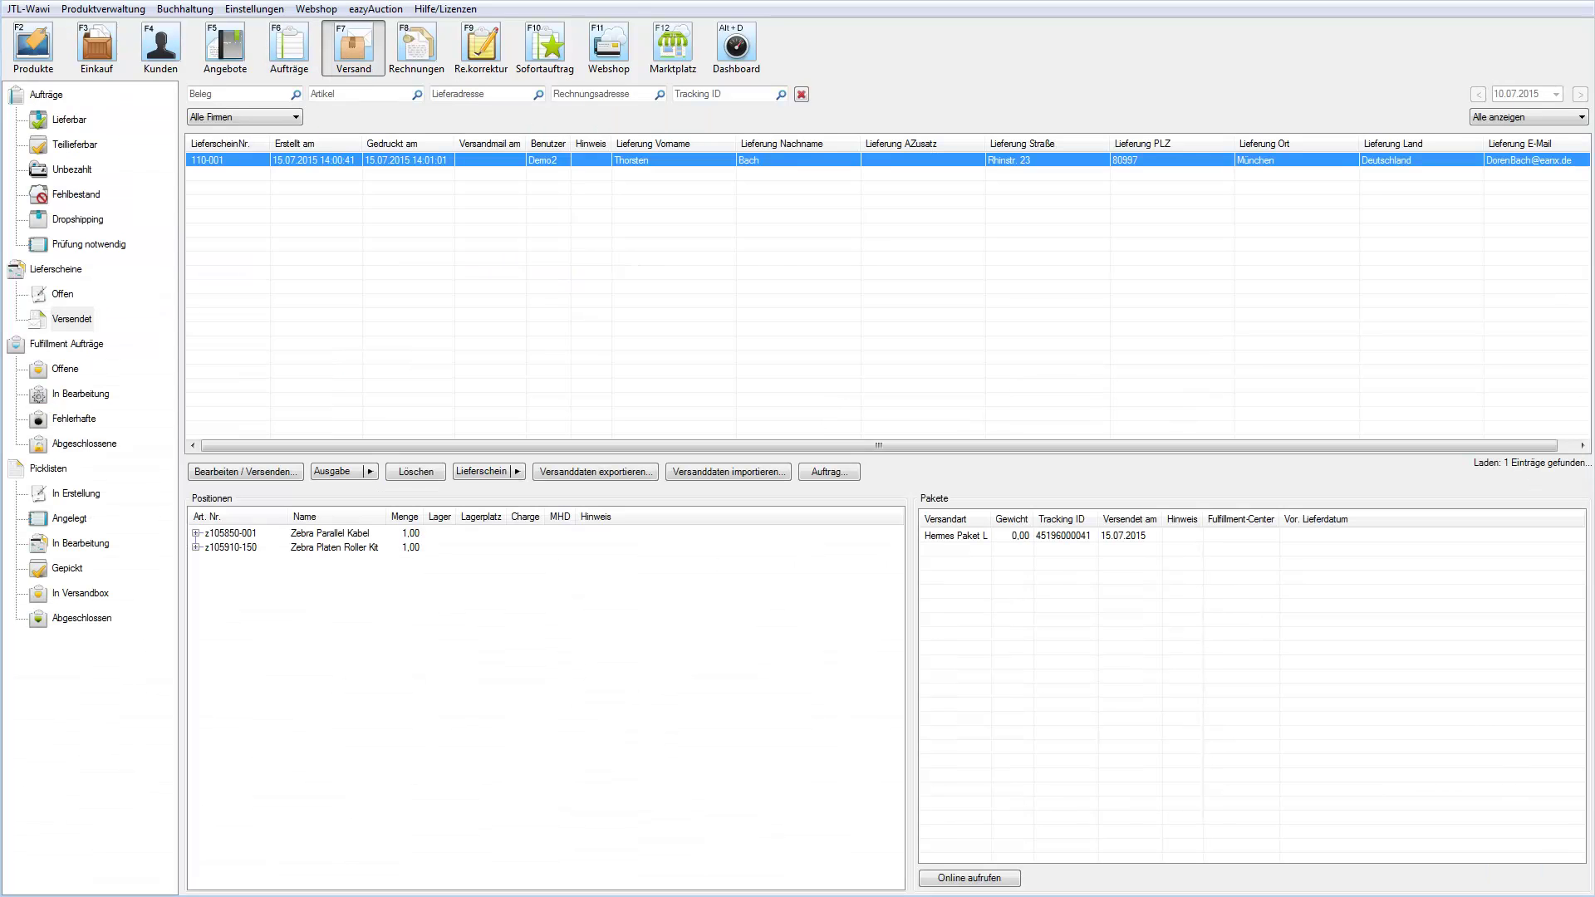